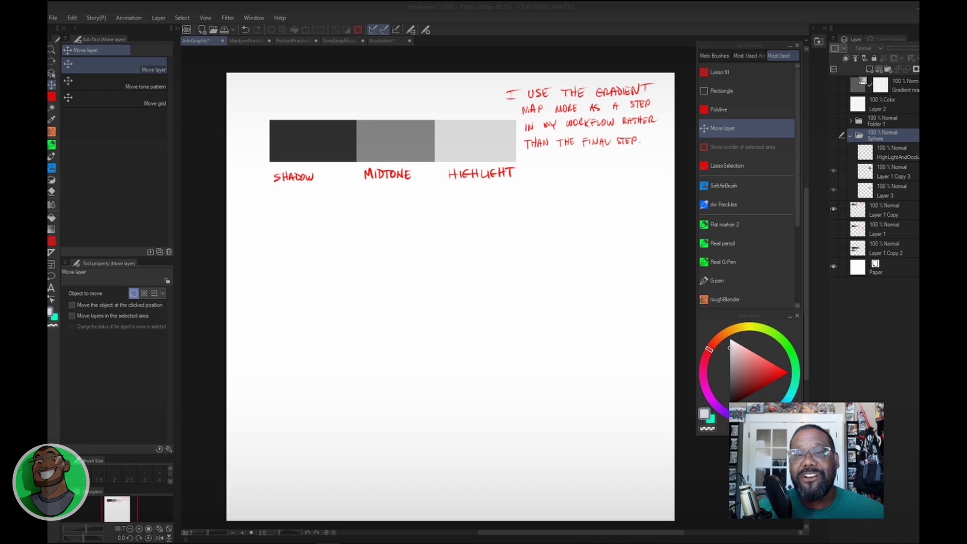
- Show the Sphere folder and shade the sphere with a size 120 SoftAirBrush, using the shadow swatch around the lower edge and the highlight swatch at upper right
click(724, 186)
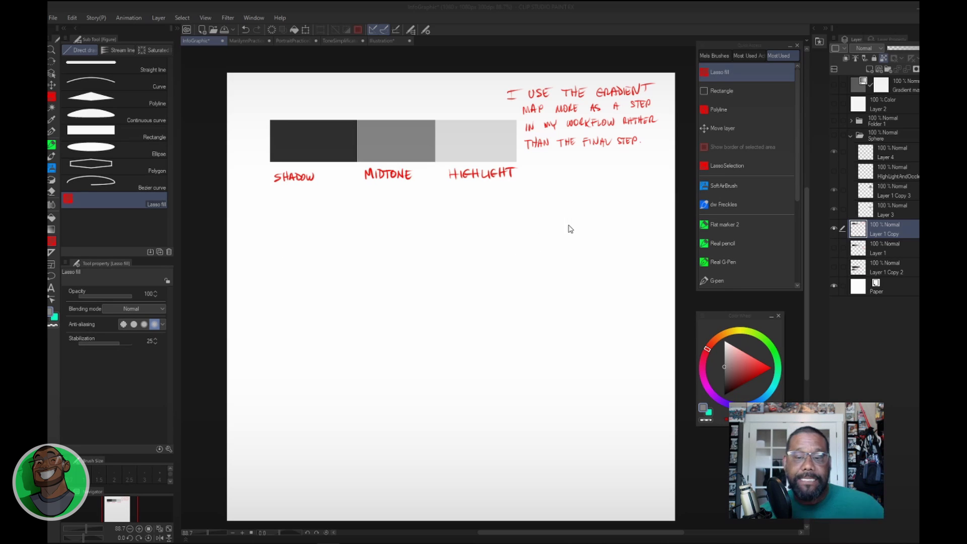
click(834, 135)
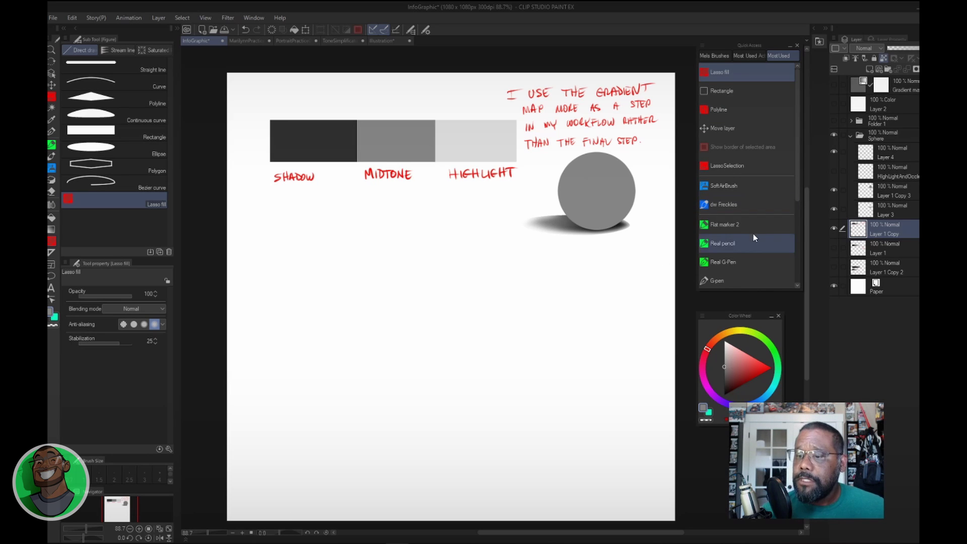
click(749, 181)
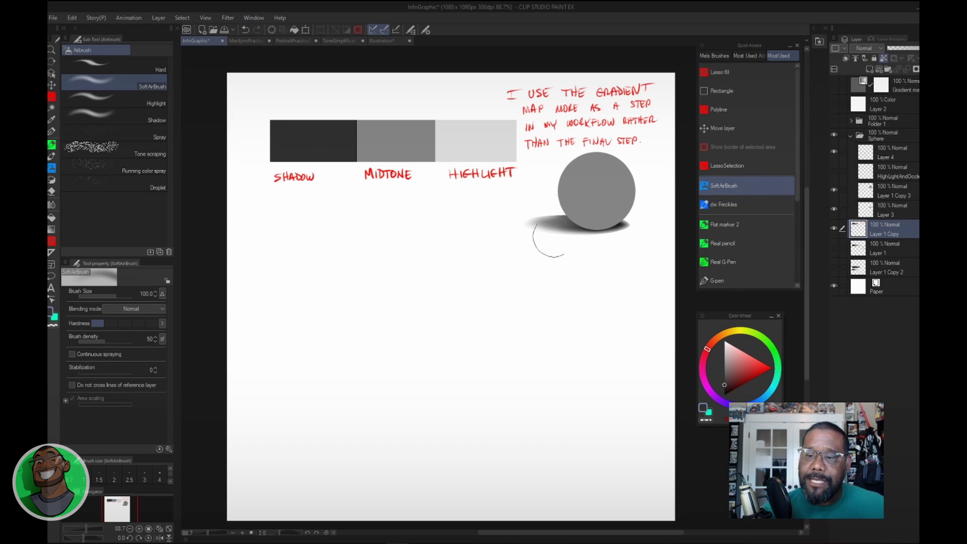
key(bracketright)
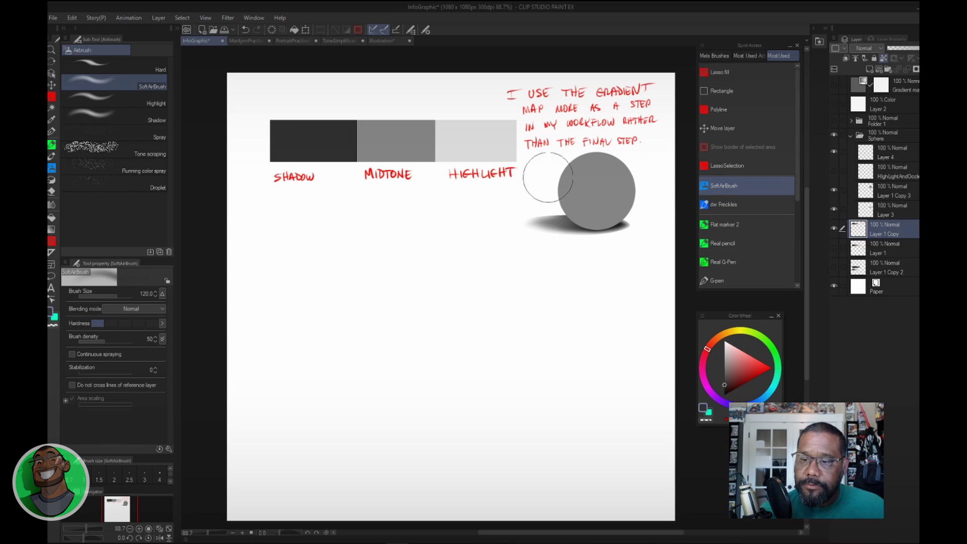
click(910, 195)
mouse_move(528, 205)
mouse_down()
mouse_move(643, 210)
mouse_move(551, 222)
mouse_move(554, 197)
mouse_move(603, 240)
mouse_up()
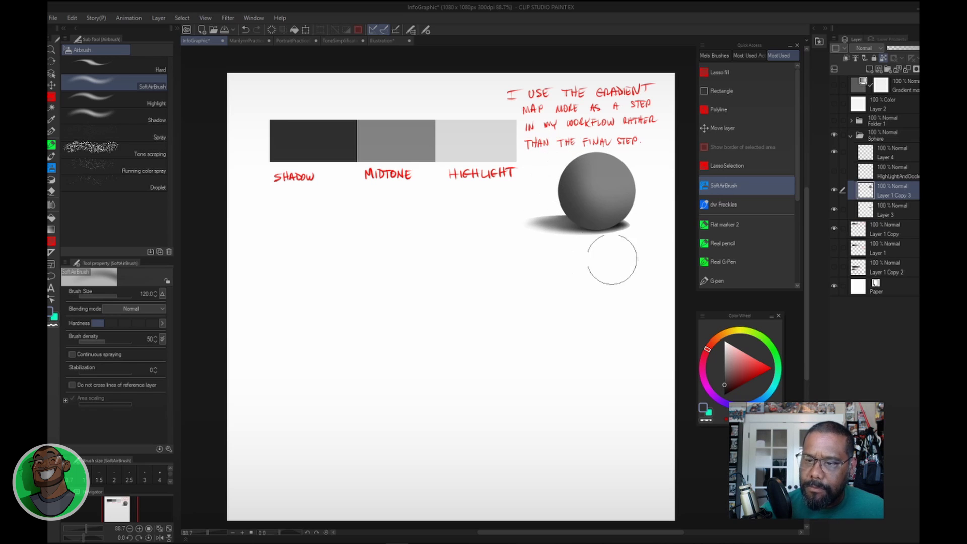
alt+click(486, 133)
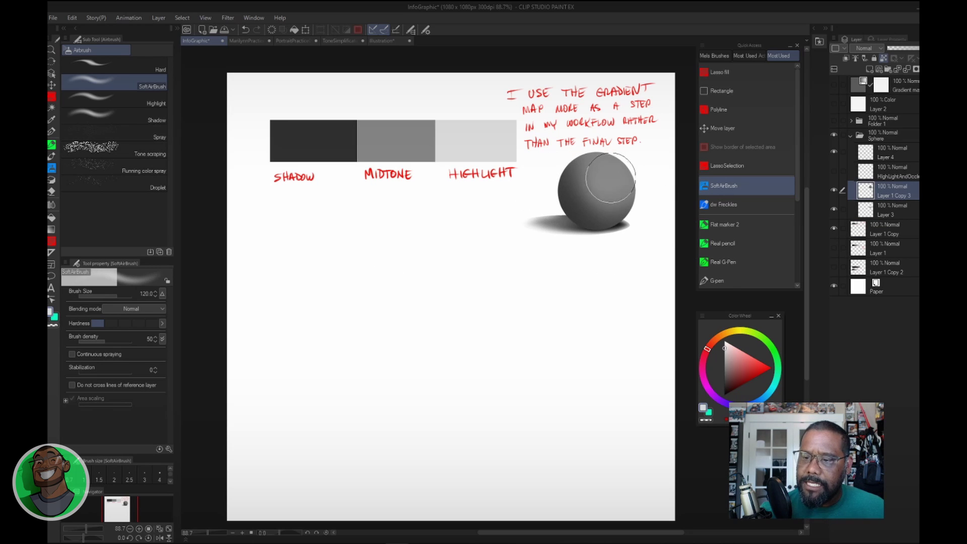
drag(612, 173, 610, 177)
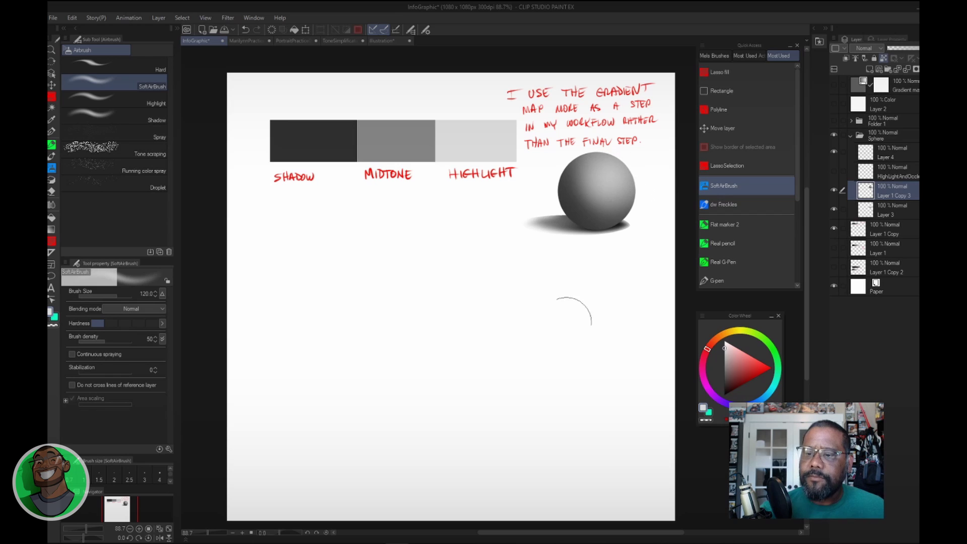
- Sample the midtone, shadow and highlight swatches in turn and reduce the airbrush size to 60
alt+click(430, 137)
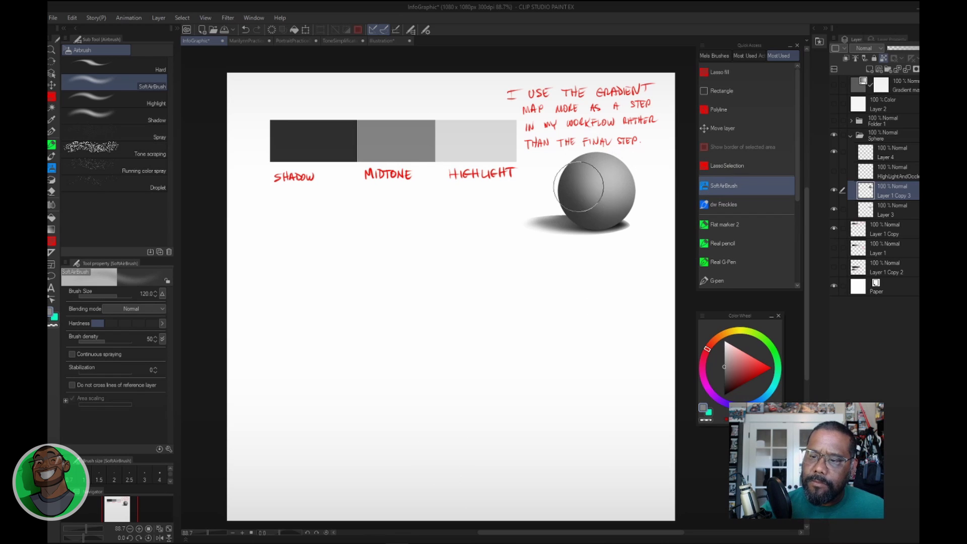
alt+click(328, 144)
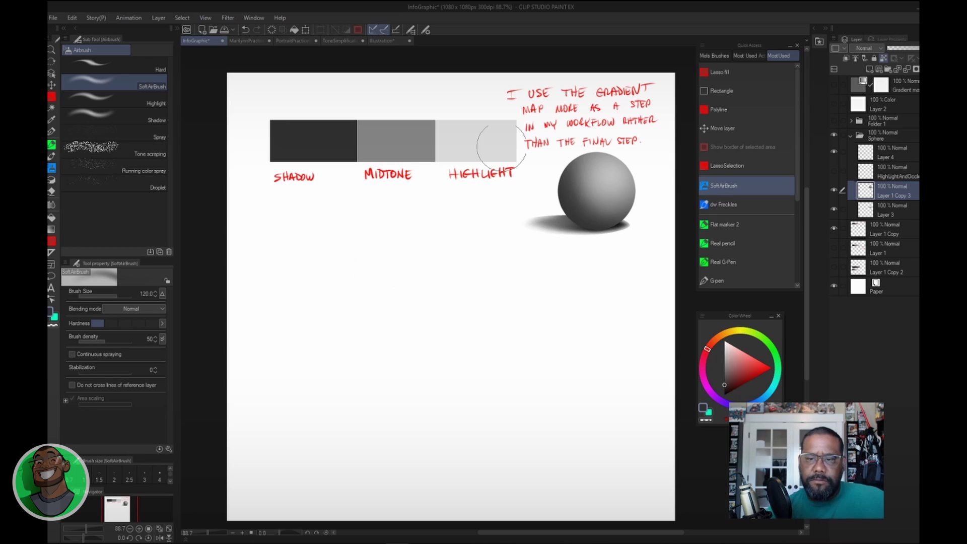
alt+click(488, 145)
key(bracketleft)
key(bracketleft)
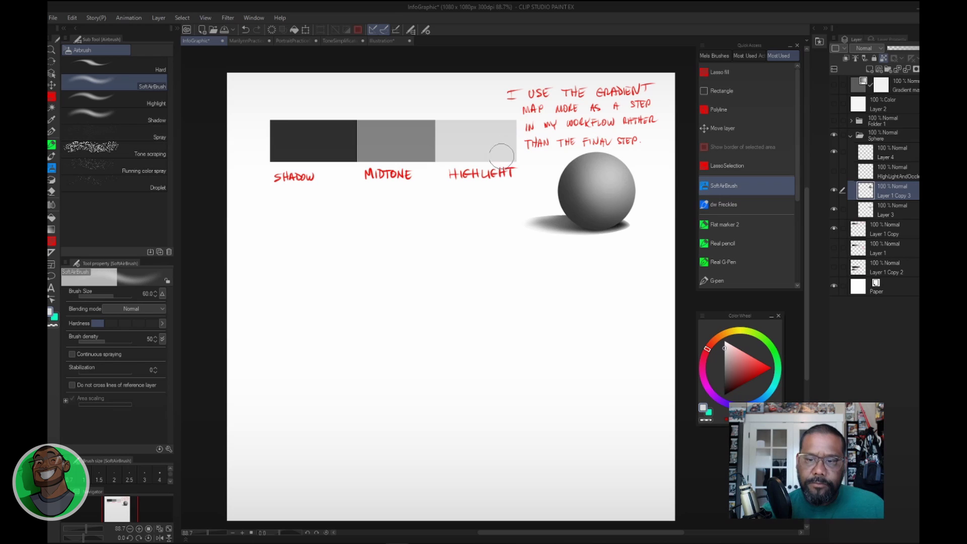
key(bracketleft)
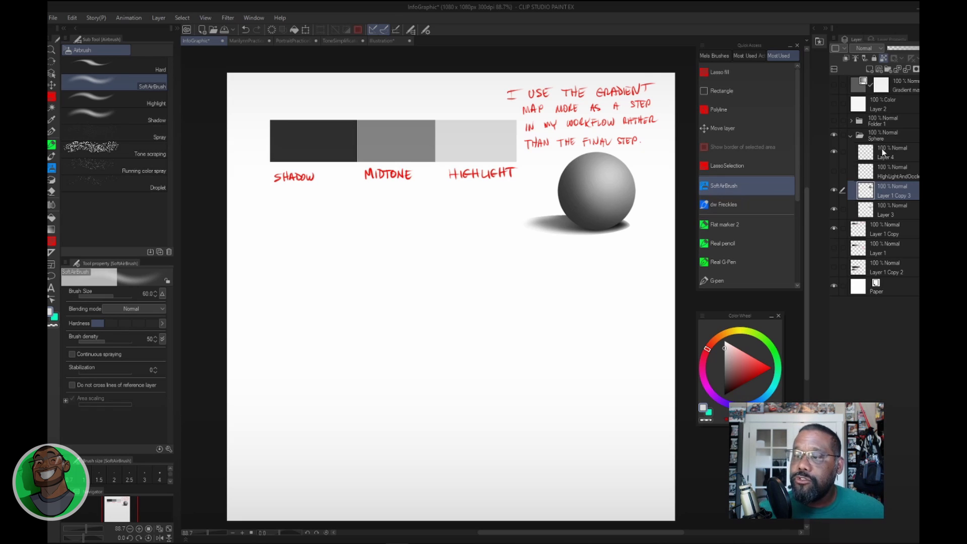
- Show the sphere's highlight-and-occlusion layer and make Layer 4 active for drawing with the G-pen
click(834, 171)
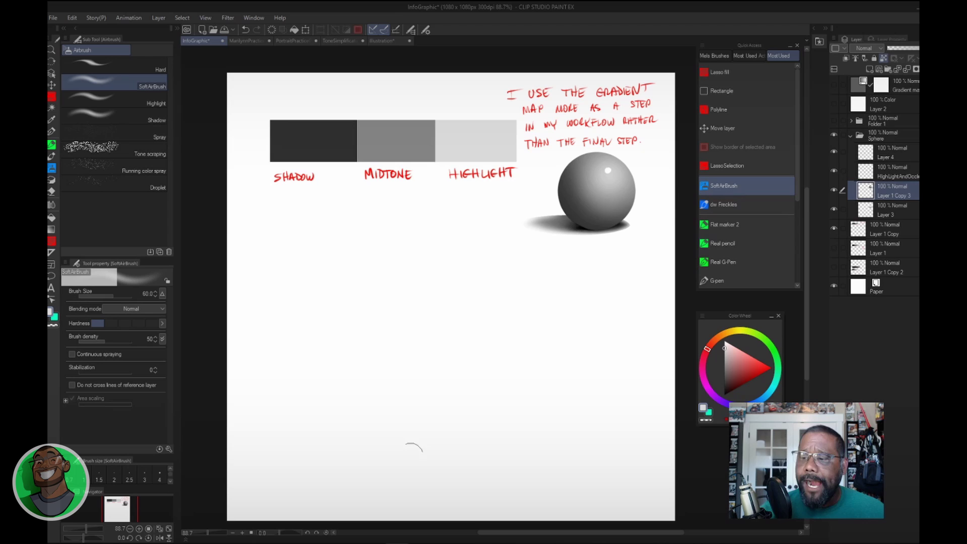
click(885, 155)
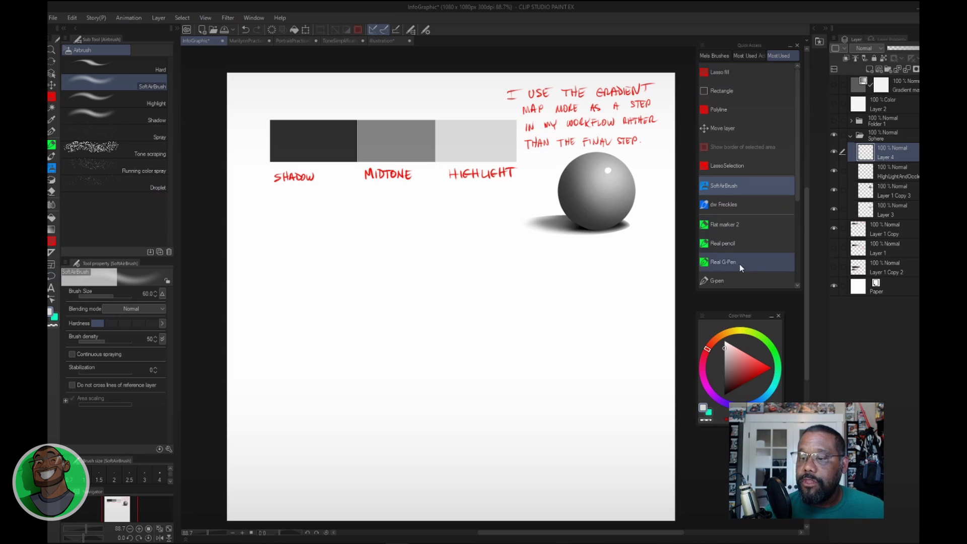
click(730, 280)
drag(653, 143, 630, 159)
drag(629, 151, 637, 159)
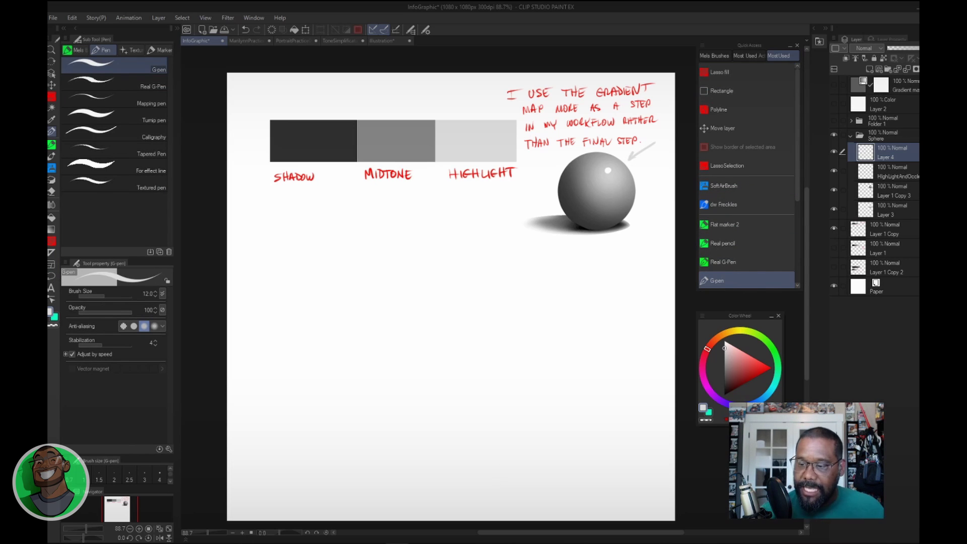
key(ctrl+z)
key(ctrl+z)
- Draw two red arrows on Layer 4, one pointing at the sphere's highlight and one at the contact shadow beneath it
click(769, 367)
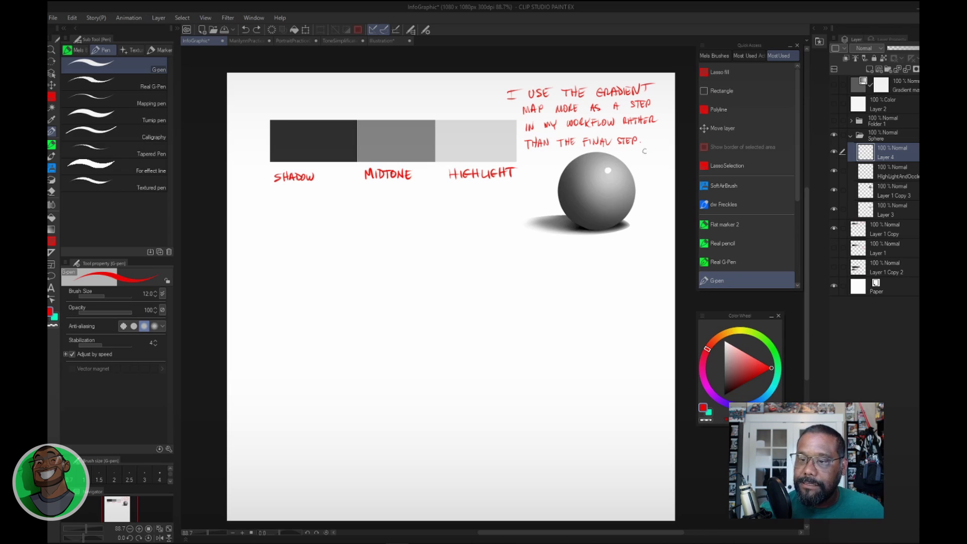
mouse_move(657, 141)
mouse_down()
mouse_move(626, 162)
mouse_move(645, 161)
mouse_up()
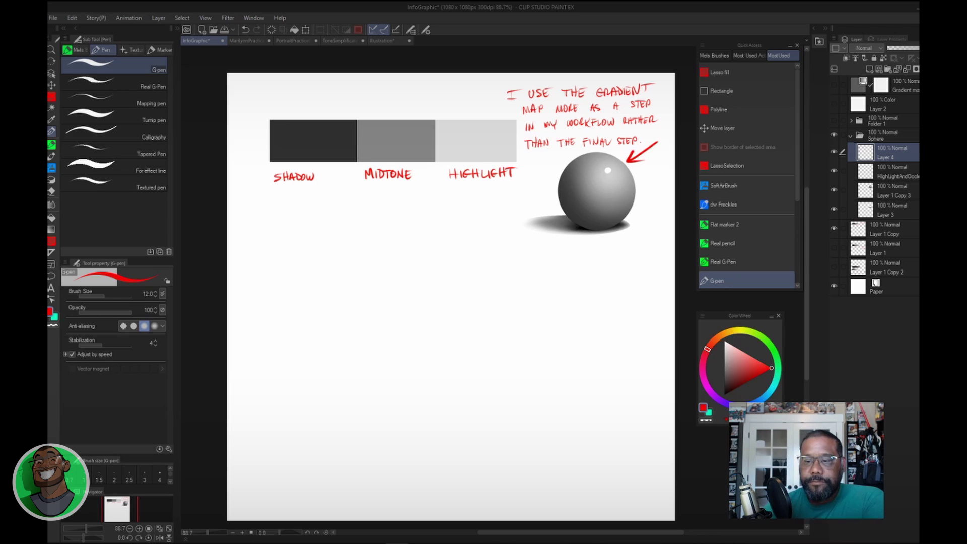
mouse_move(544, 276)
mouse_down()
mouse_move(578, 234)
mouse_move(577, 245)
mouse_up()
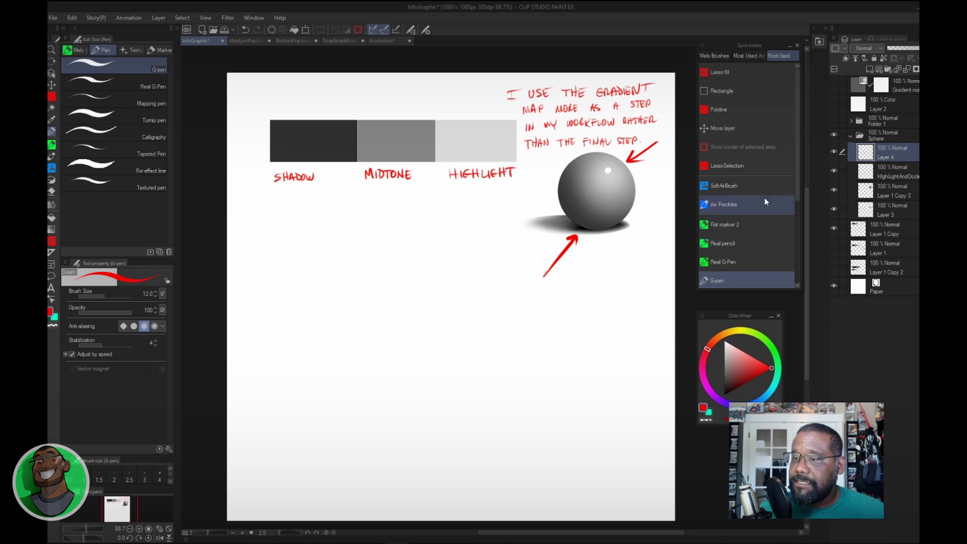
- Toggle the highlight-and-occlusion layer off and on repeatedly to compare the sphere with and without it
click(834, 171)
click(833, 171)
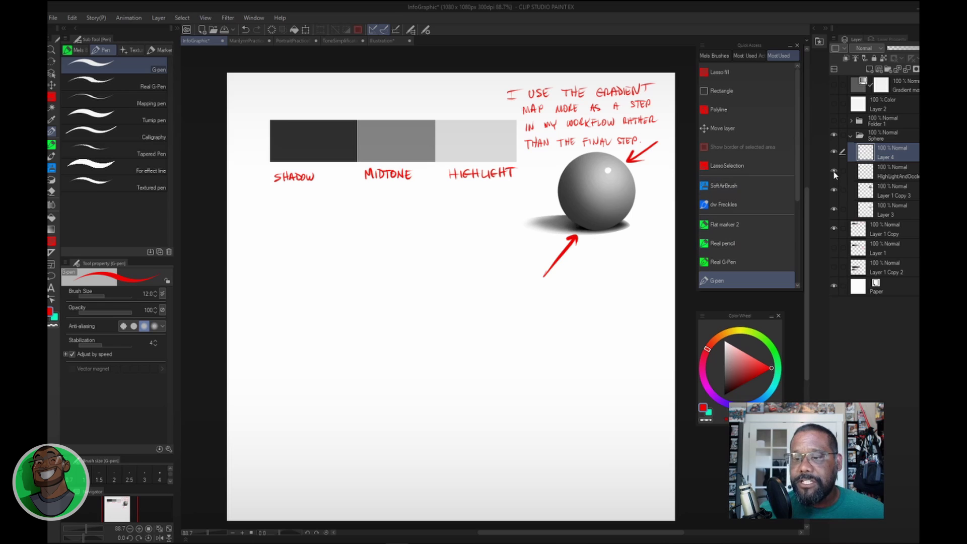
click(833, 171)
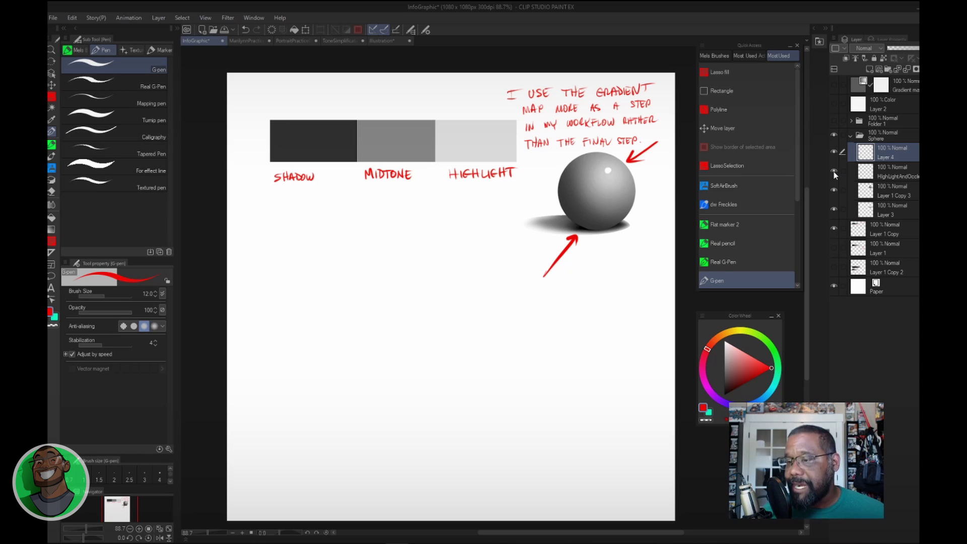
click(833, 171)
click(833, 171)
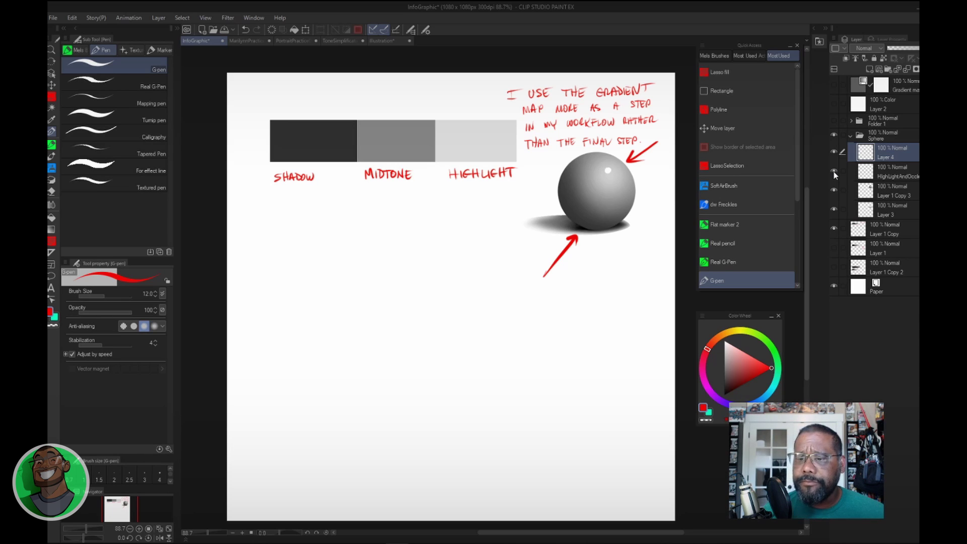
click(834, 172)
click(833, 171)
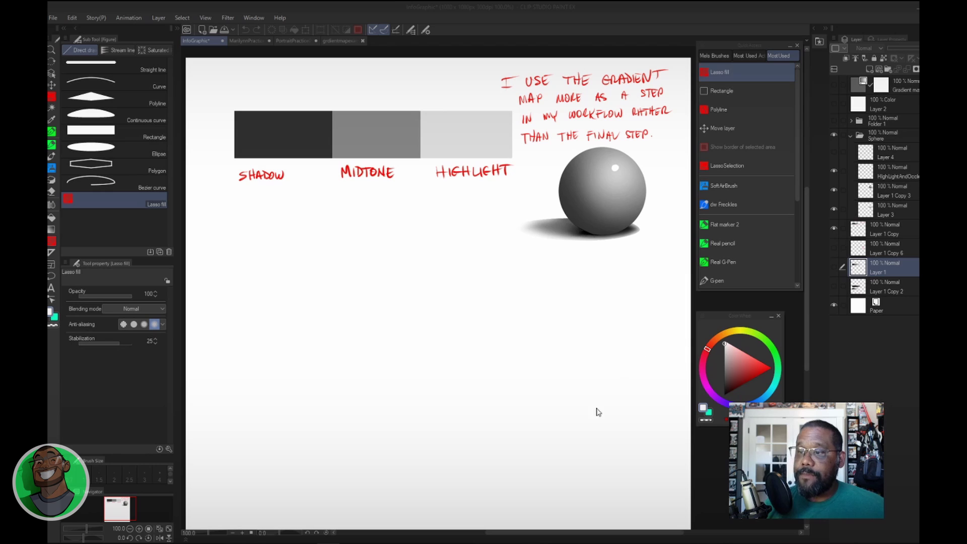
- Show the hidden value-scale layers and their notes below the three-tone swatch bar
click(834, 267)
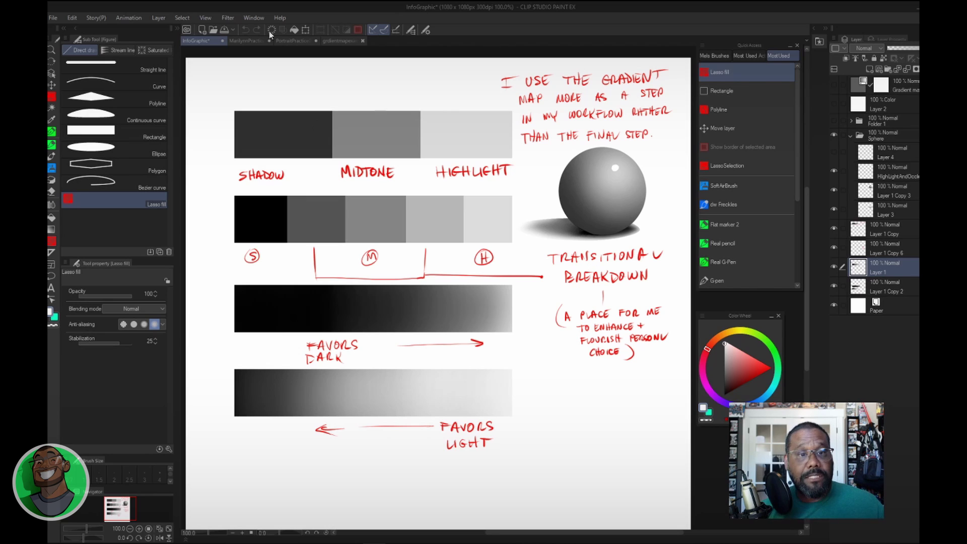
- Switch to the MarilynnPractice document and show Folder 1 with the labelled highlight, midtone and shadow breakdown
click(246, 42)
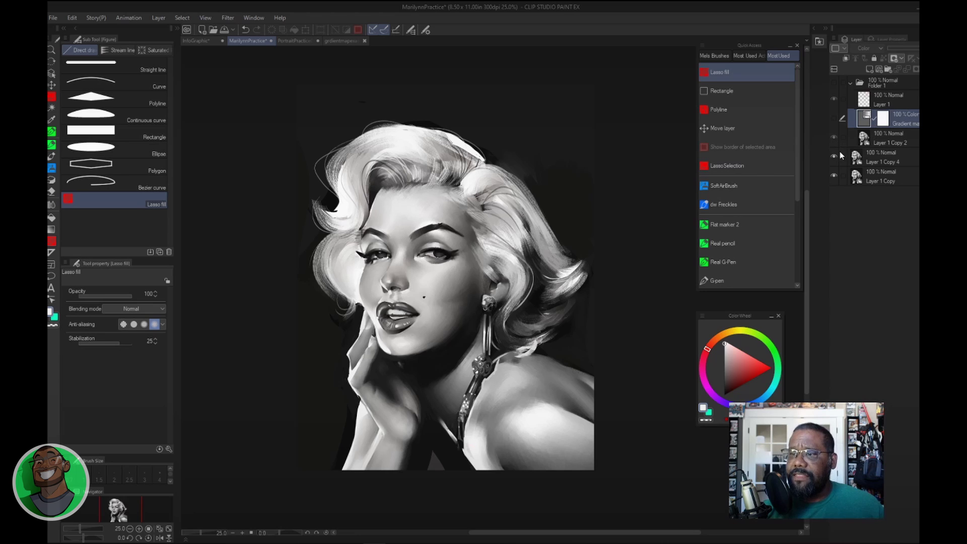
click(834, 83)
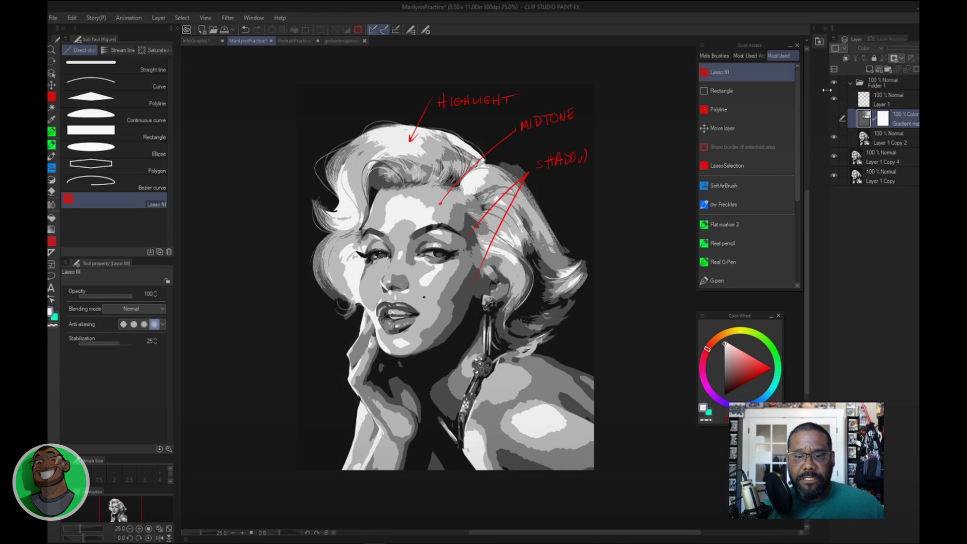
key(k)
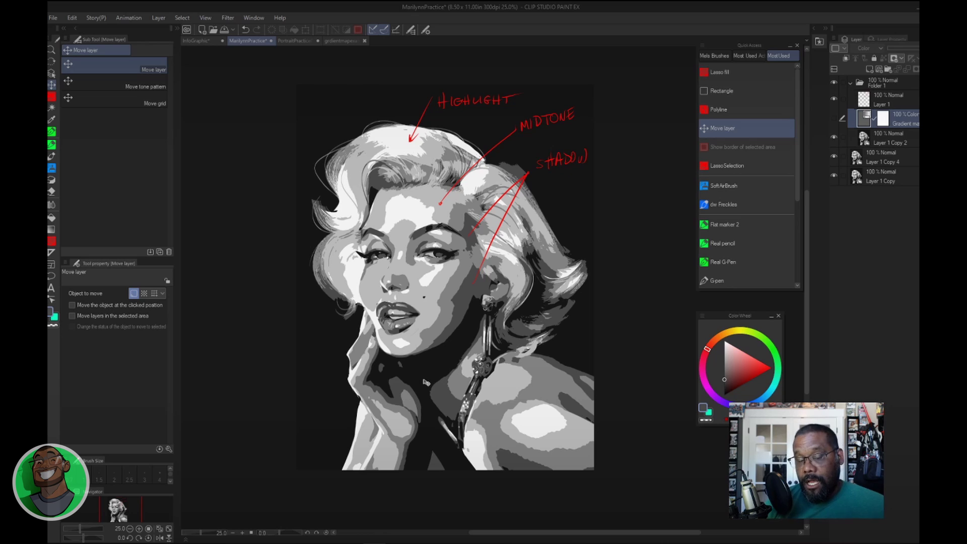
click(298, 40)
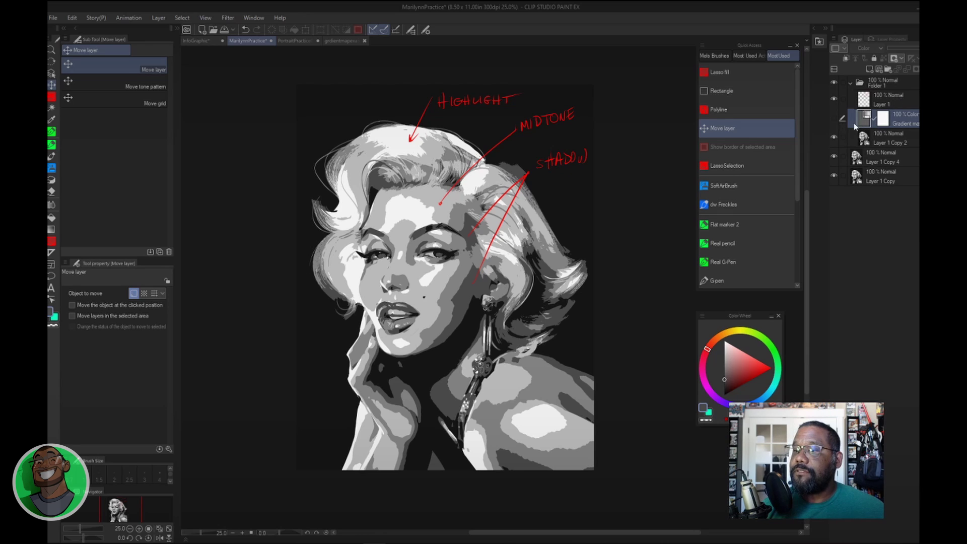
- Show the portrait's gradient map layer and try the Rainbow and Thermography gradients on it
click(834, 124)
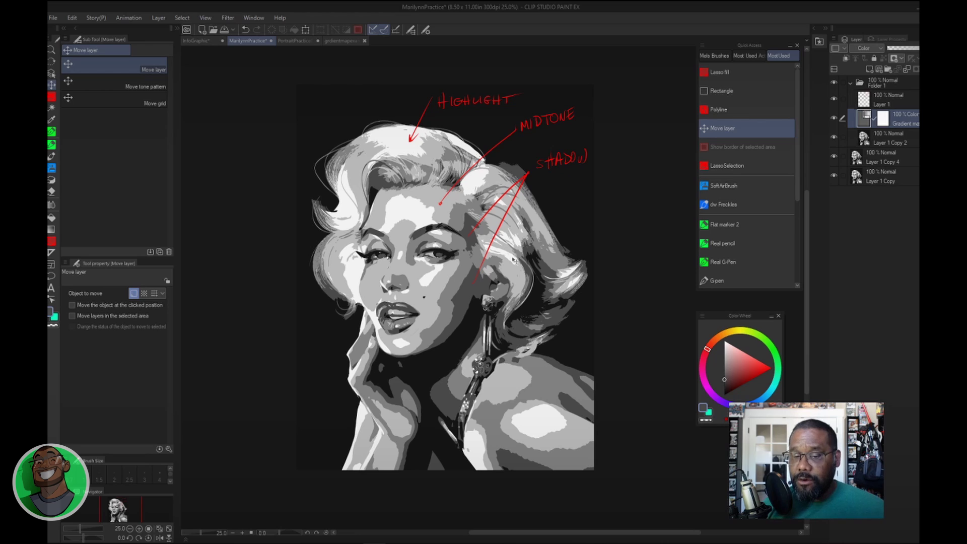
double_click(869, 117)
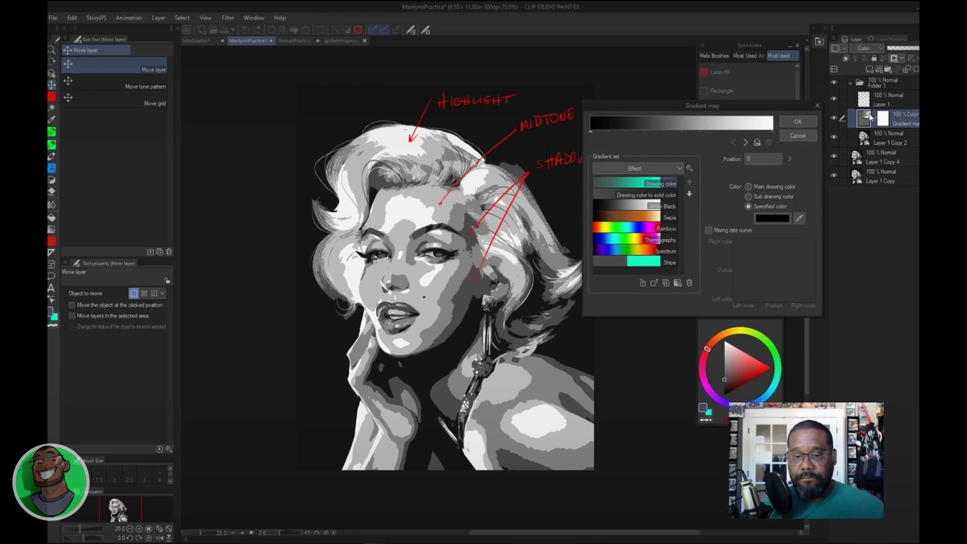
click(613, 226)
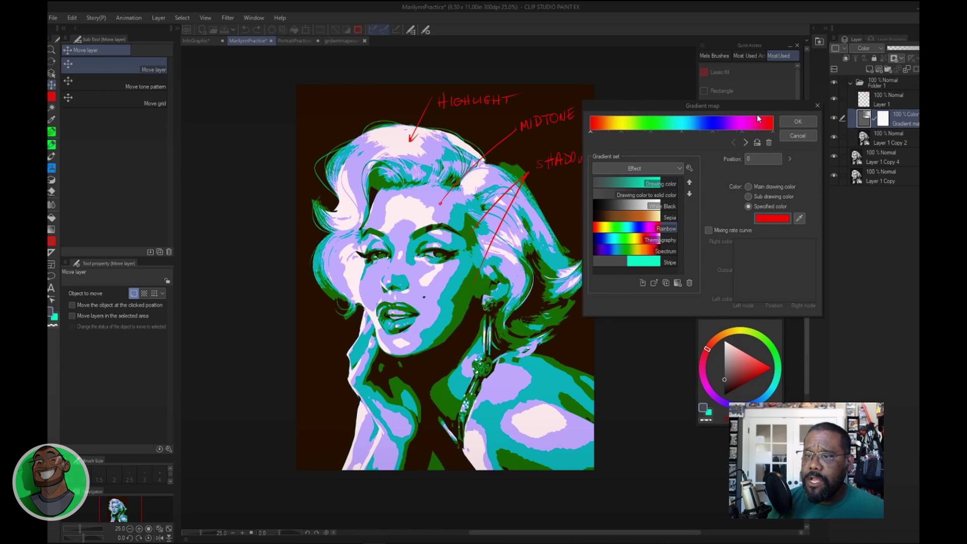
drag(757, 104, 240, 55)
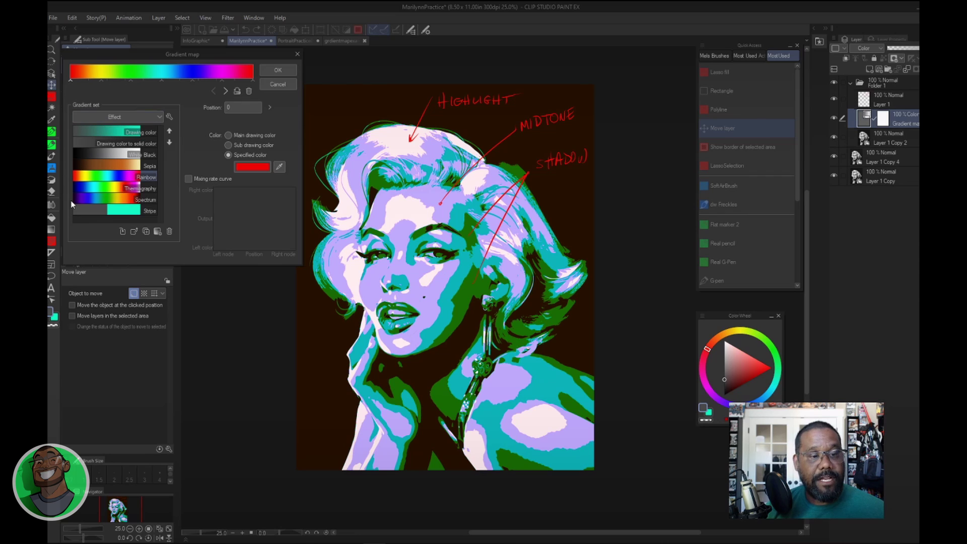
click(104, 189)
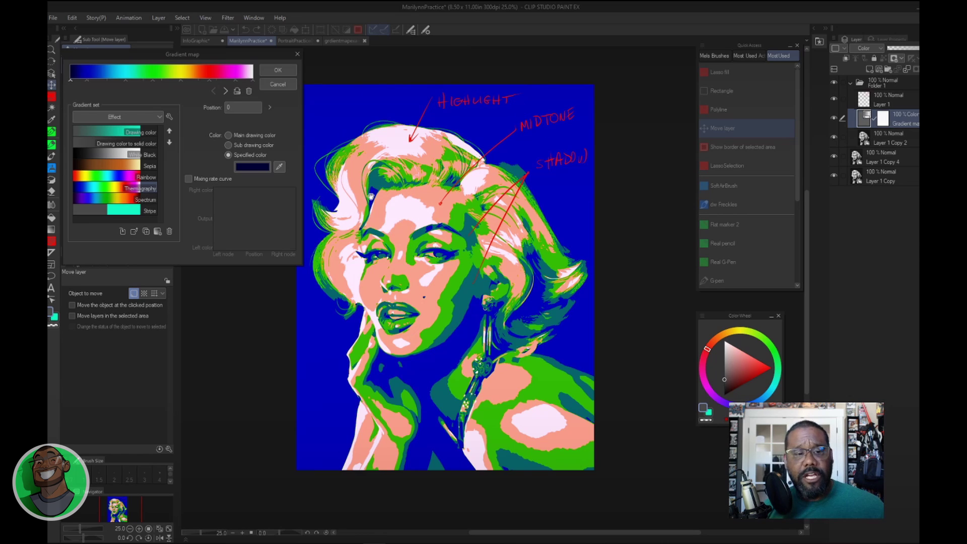
- Apply the GreenToOrange gradient from the ExperimentalPalettes set to the gradient map
click(133, 119)
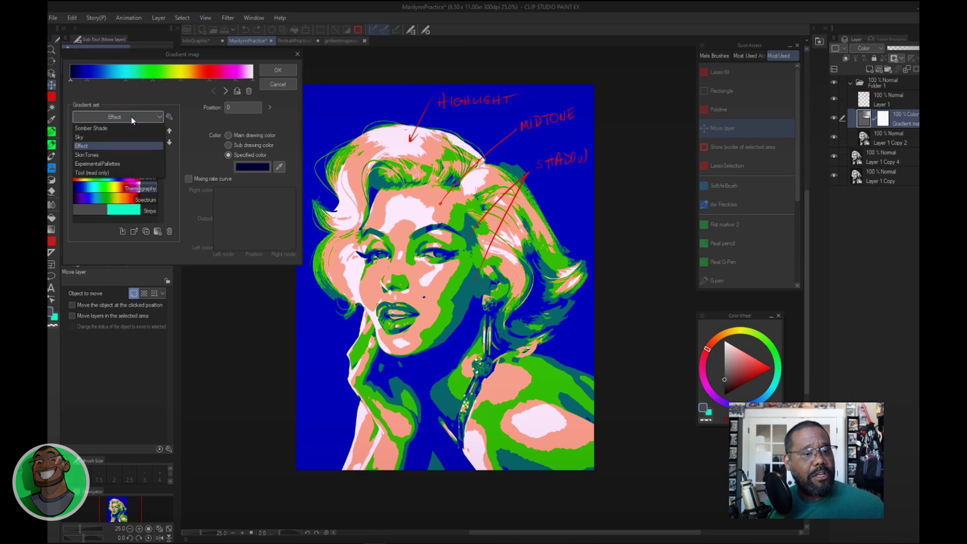
click(123, 167)
click(91, 134)
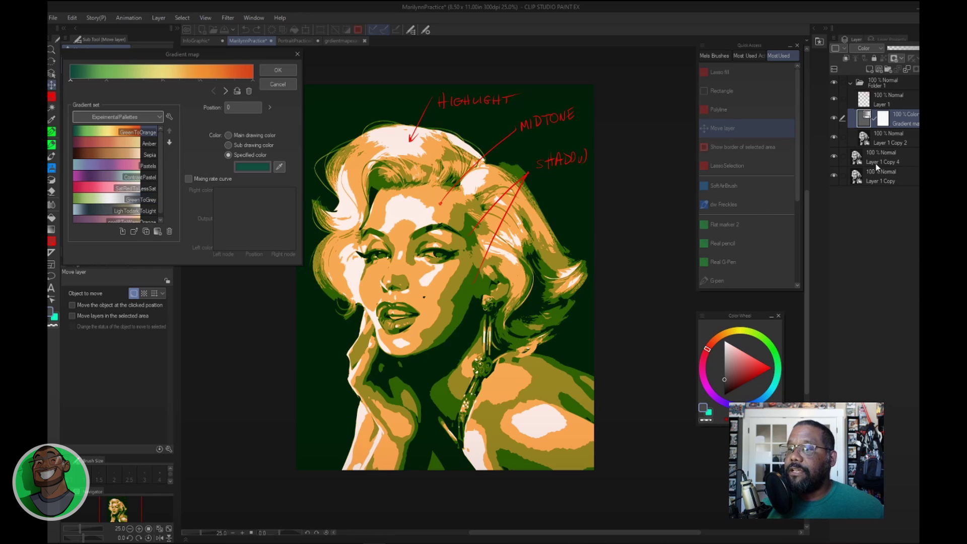
click(280, 70)
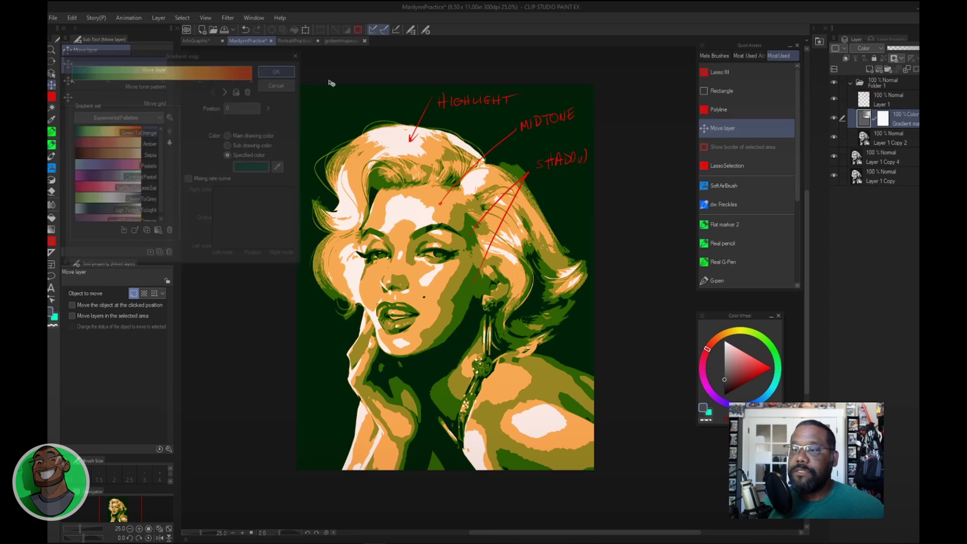
- Change the blending mode of the portrait's gradient map layer to Hard light
click(866, 48)
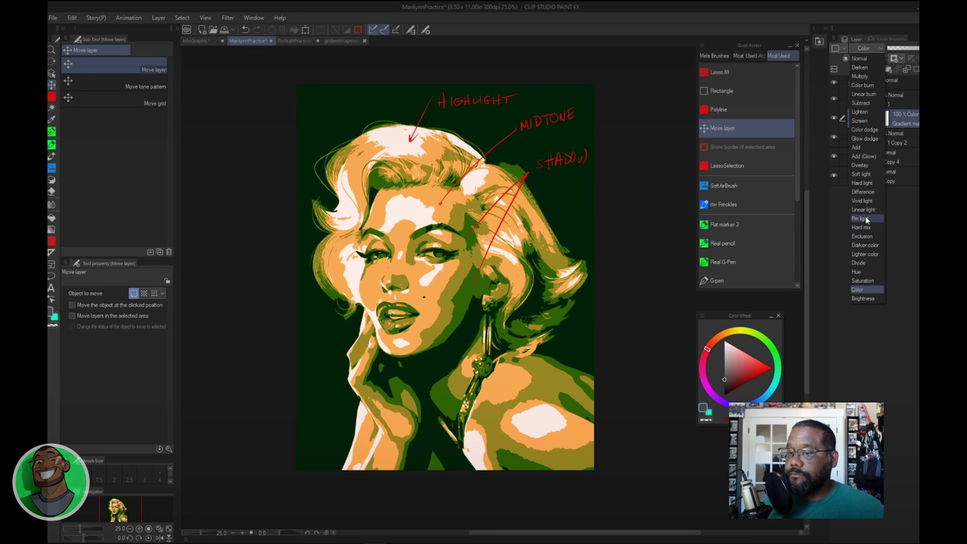
click(871, 184)
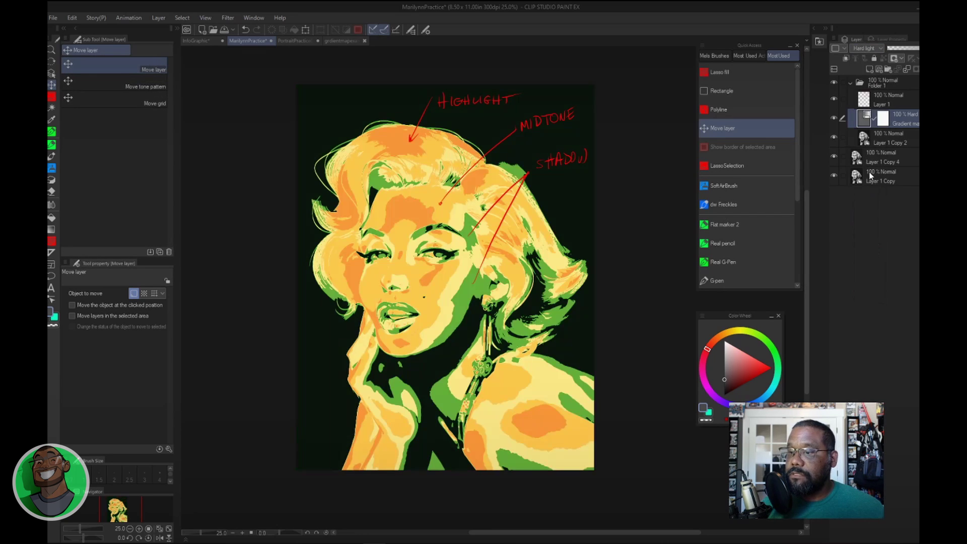
click(872, 49)
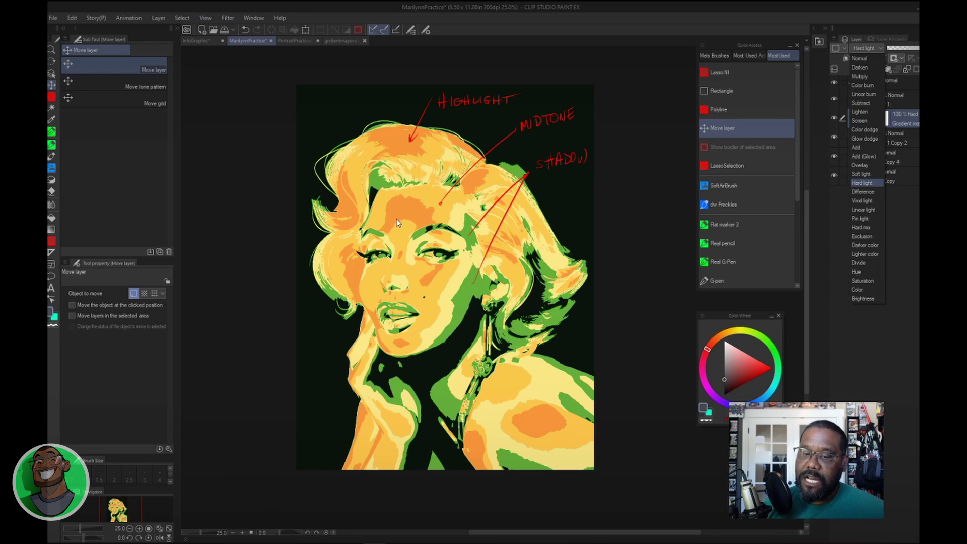
click(628, 66)
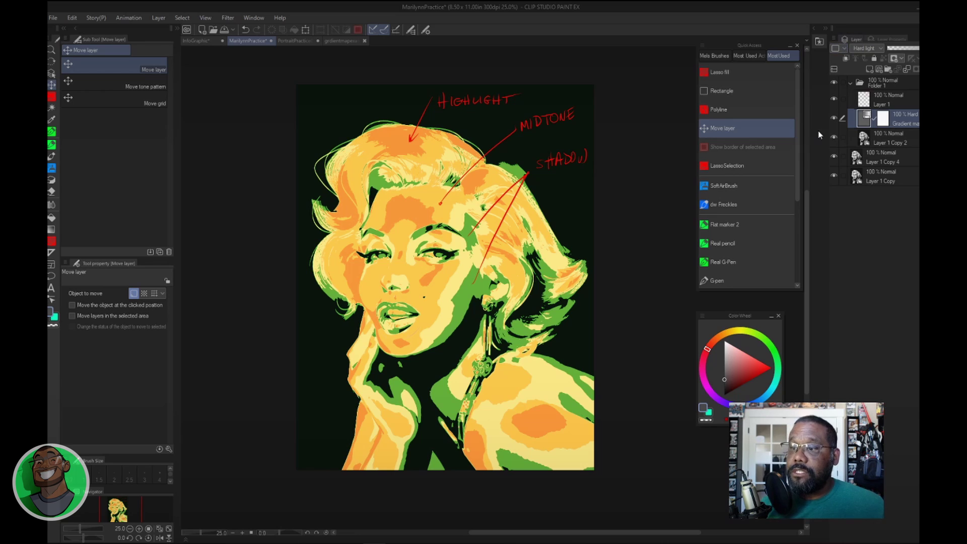
- Add a new layer at the top of Folder 1 and fill it entirely with white
click(901, 83)
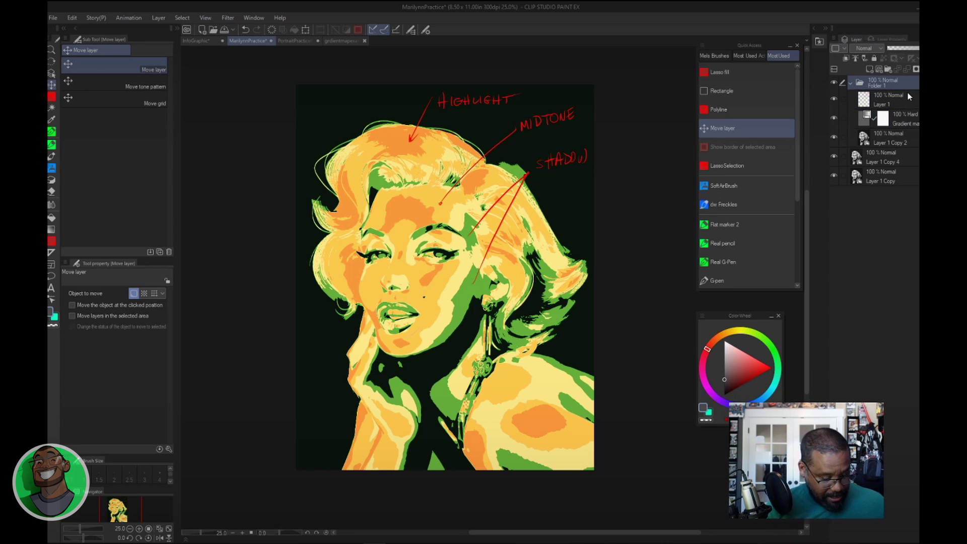
key(ctrl+shift+n)
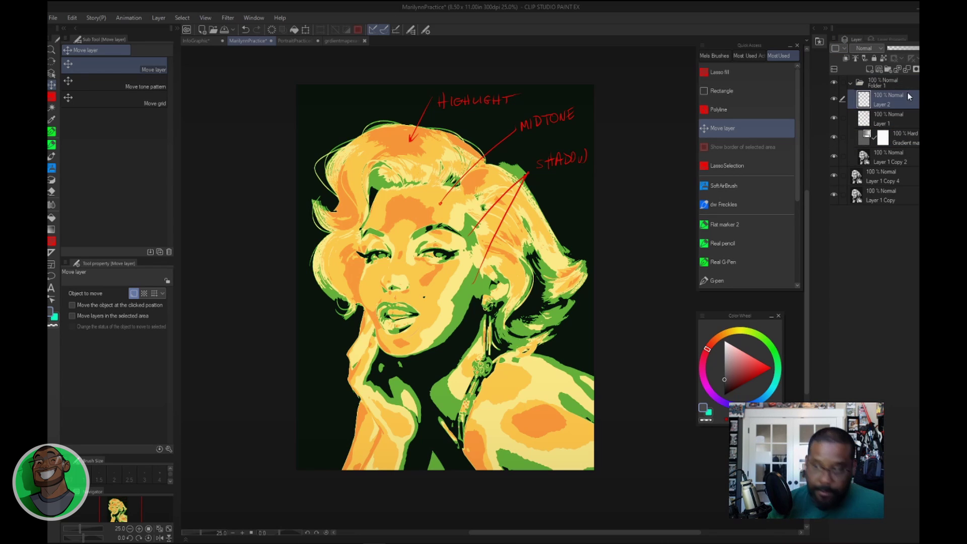
click(52, 218)
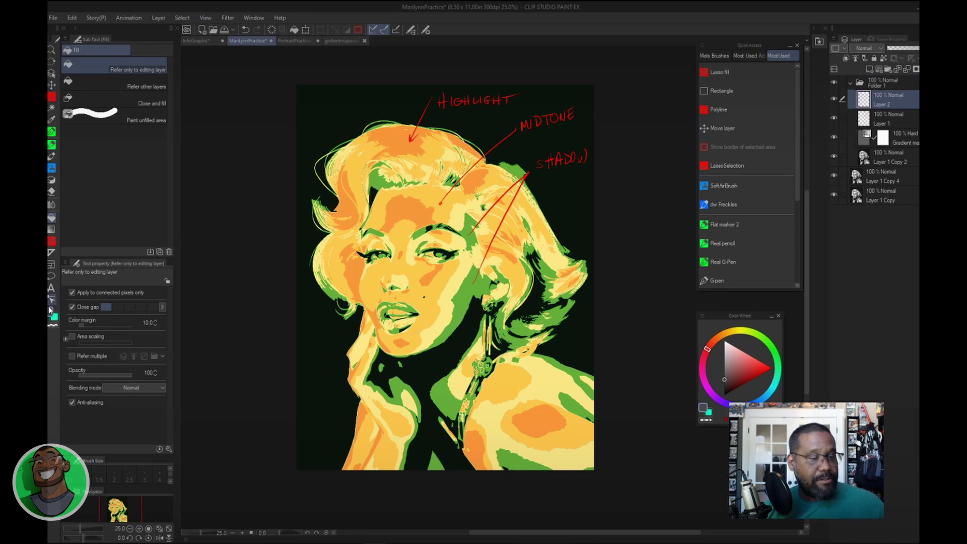
click(724, 341)
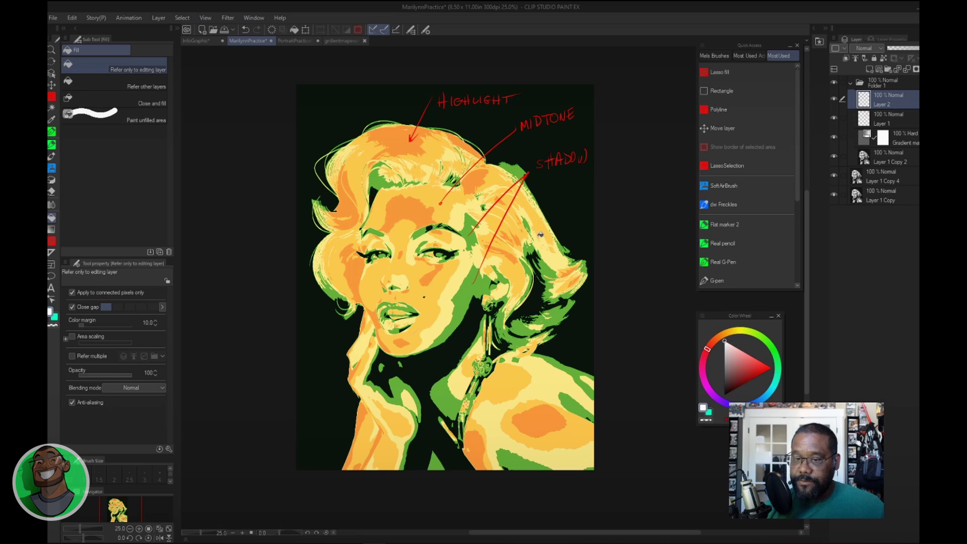
click(430, 217)
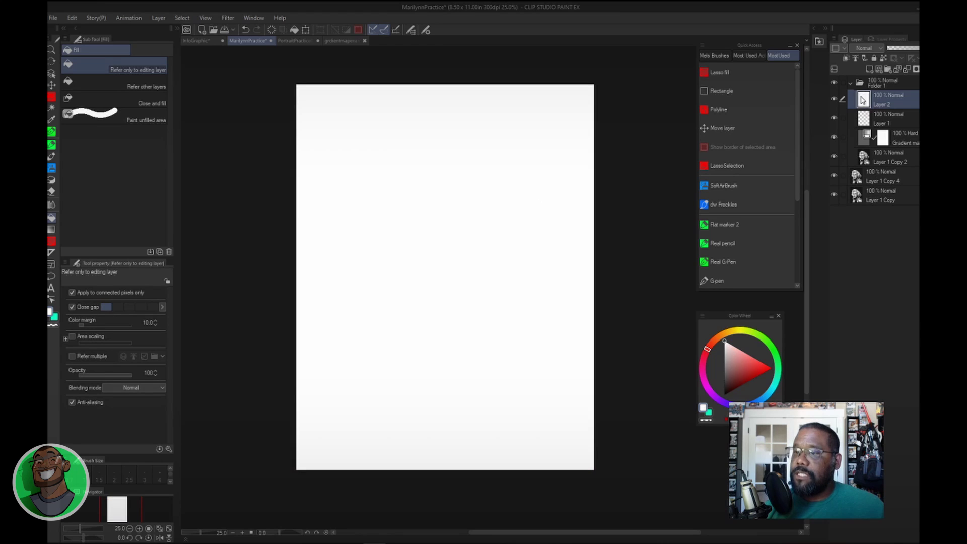
- Set the white layer's blending mode to Color and compare the greyscale values with the gradient map layer hidden and shown
click(865, 48)
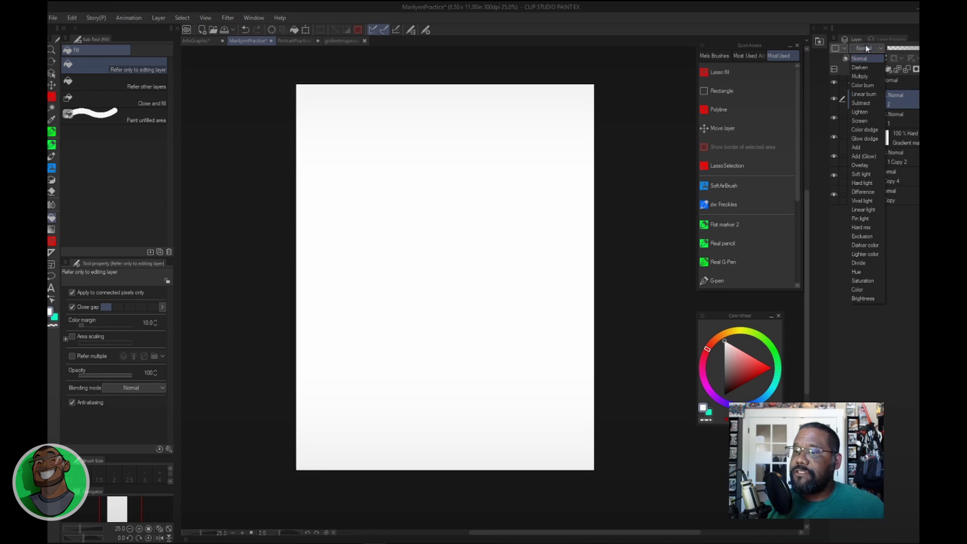
click(877, 291)
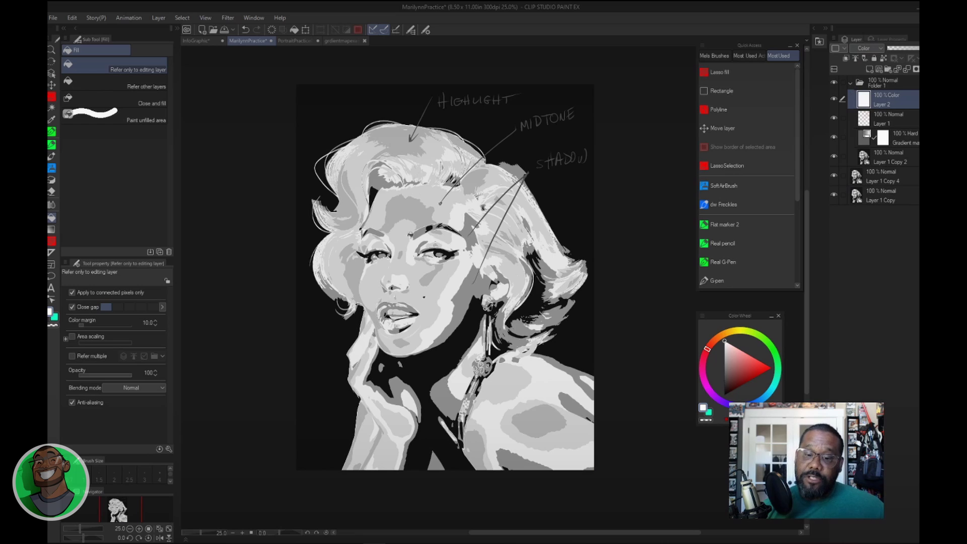
click(833, 138)
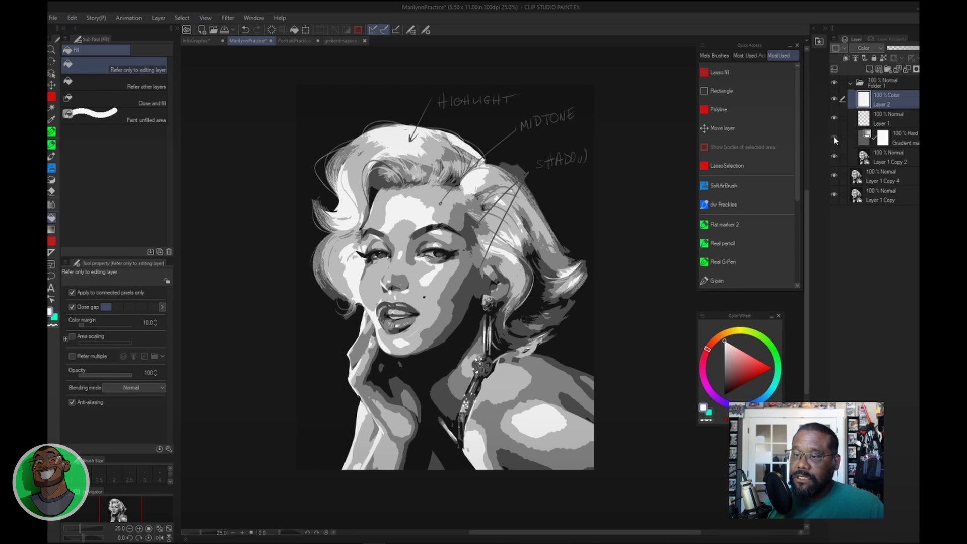
click(834, 138)
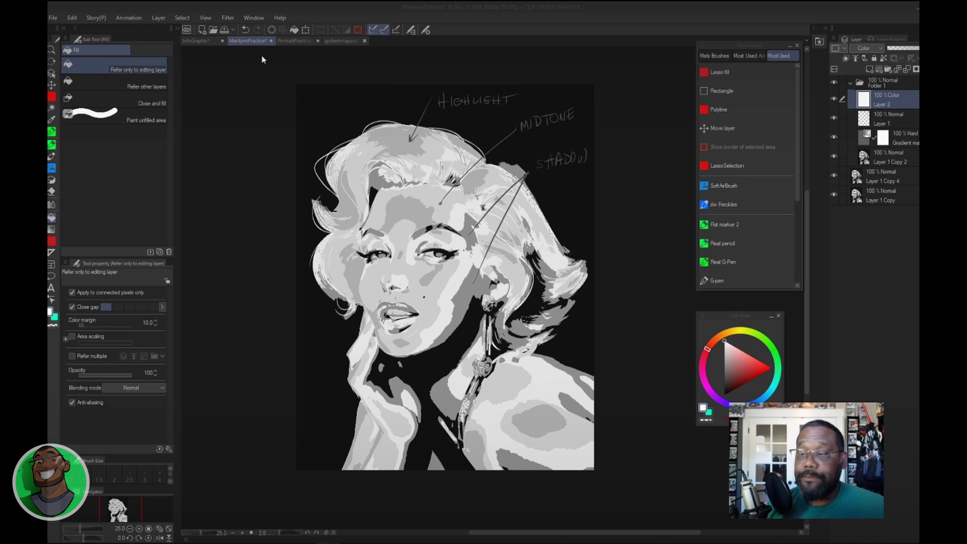
- Switch to the grdientmapexampledemo document and add a gradient map correction layer above the greyscale portrait, keeping the face in view
click(341, 41)
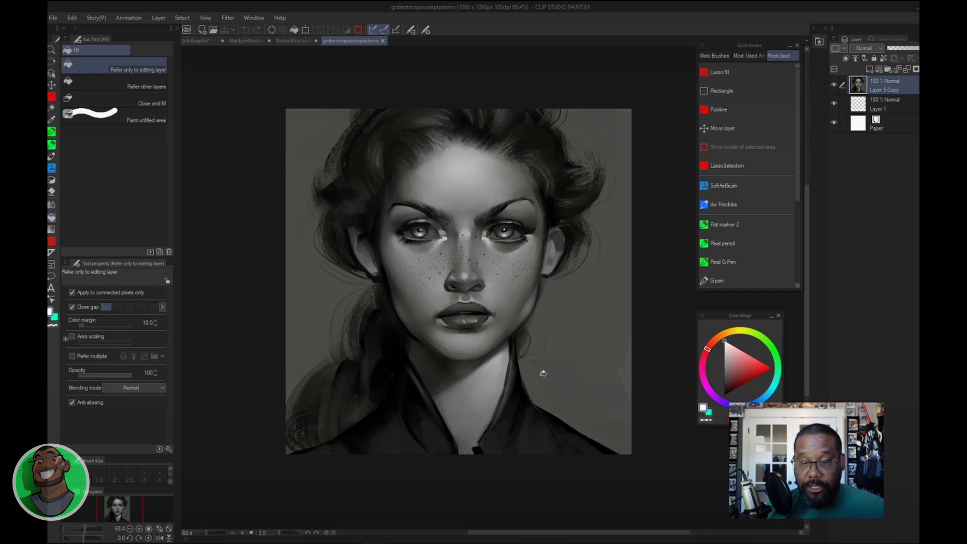
click(834, 39)
mouse_move(899, 68)
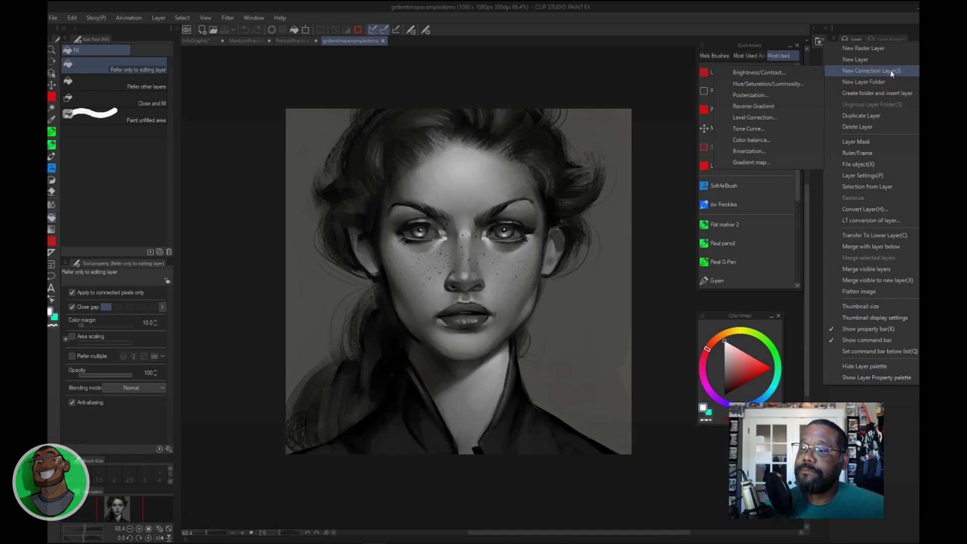
click(750, 162)
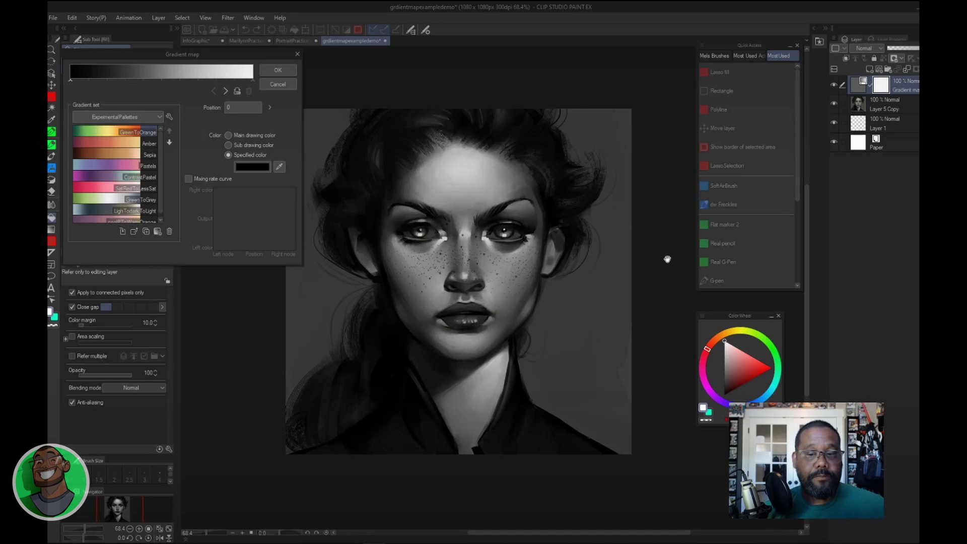
drag(268, 51, 485, 312)
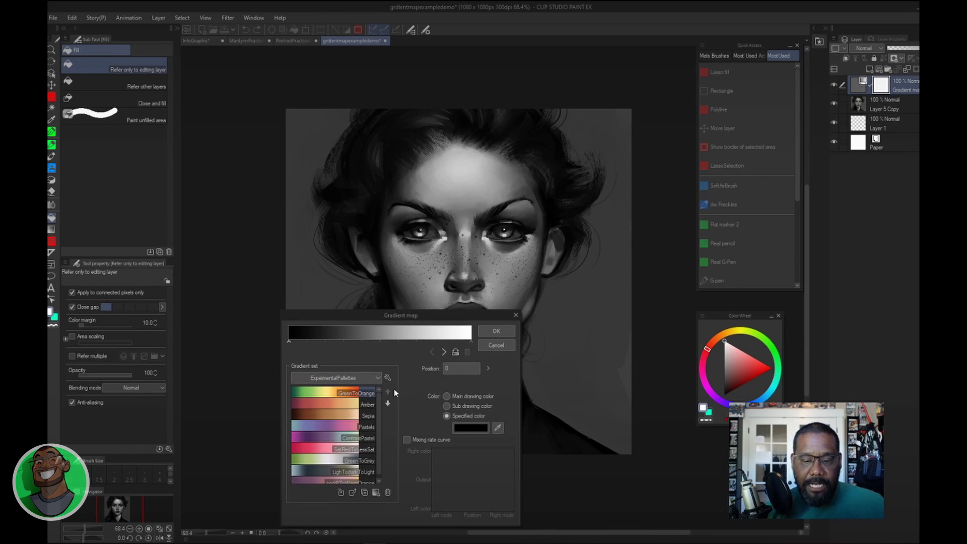
- Add three nodes to the black-to-white gradient at about positions 25, 53 and 77
click(382, 342)
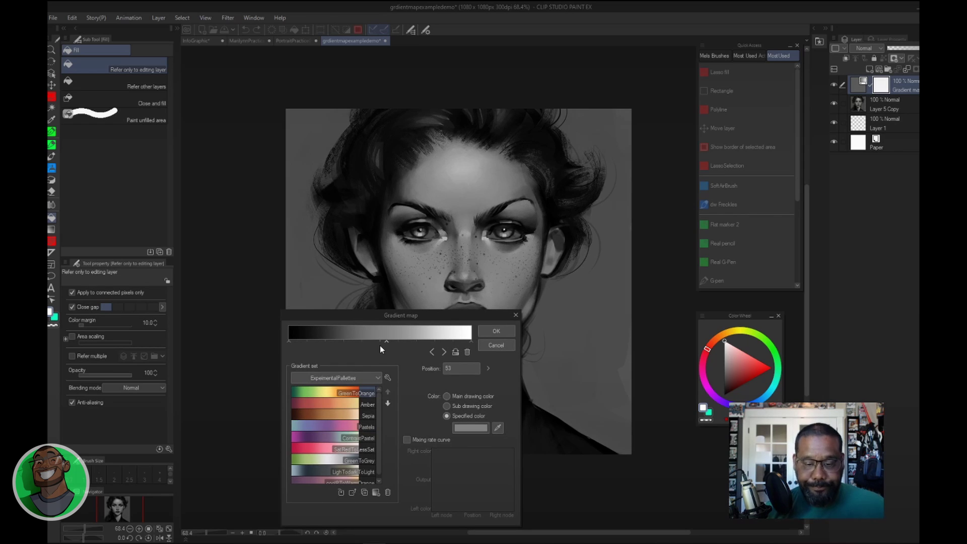
click(335, 343)
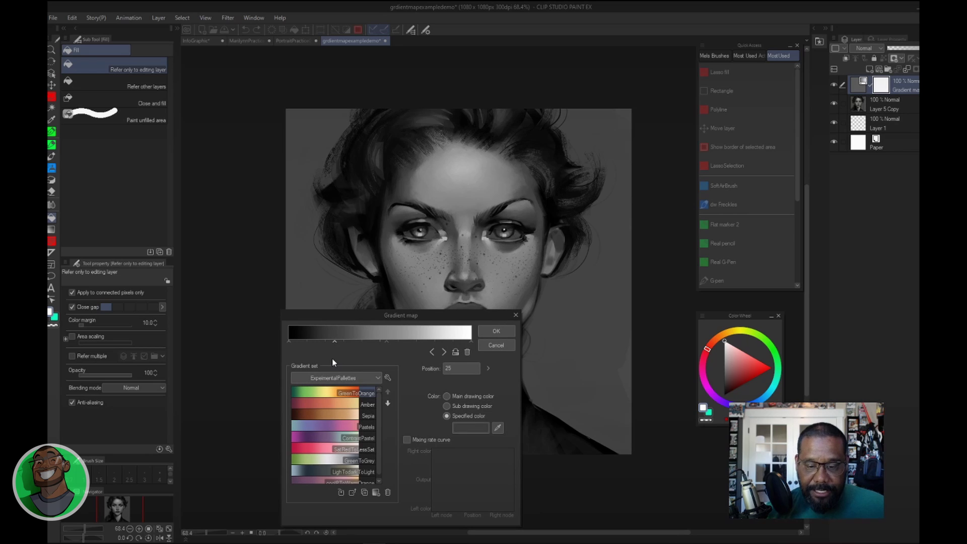
click(426, 343)
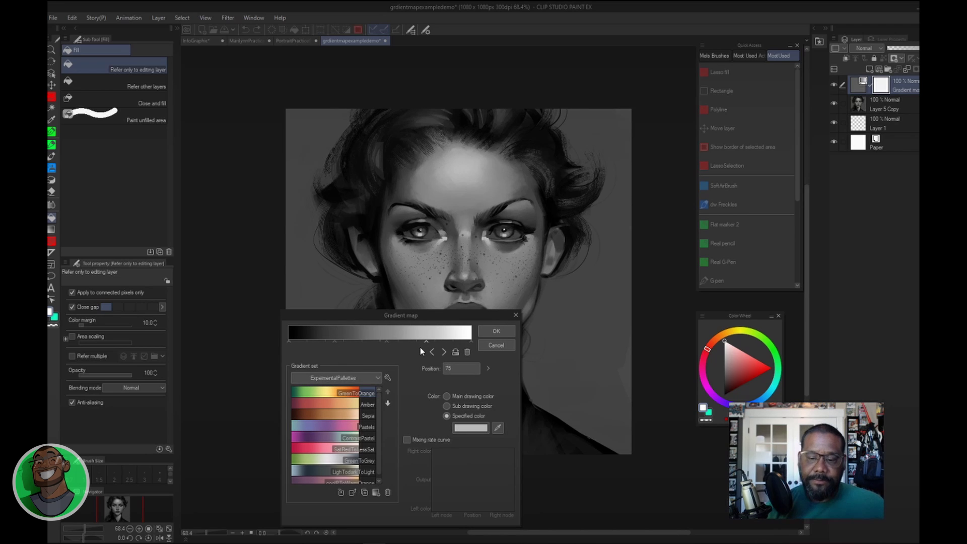
drag(465, 316, 455, 299)
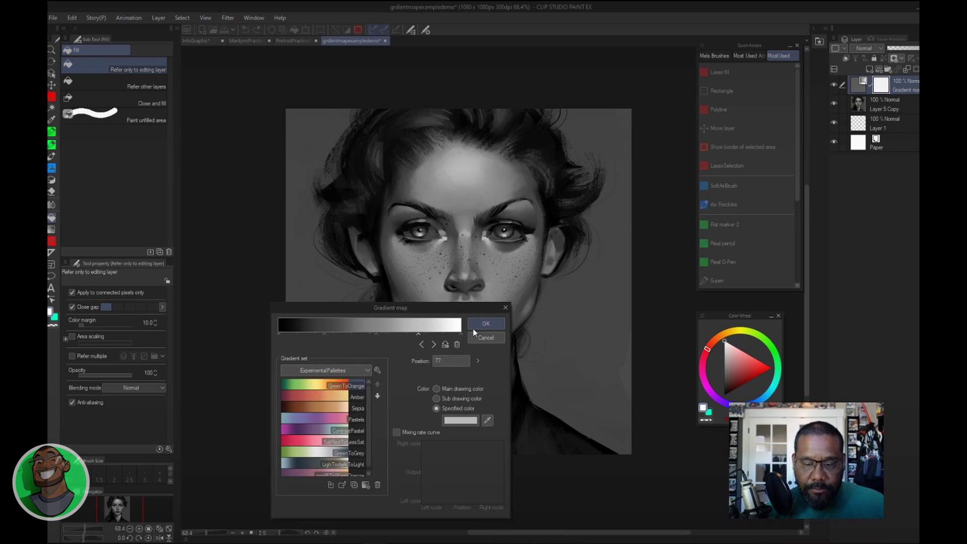
- Set the midtone node at position 53 to a light orange of about RGB 233, 192, 129
click(376, 334)
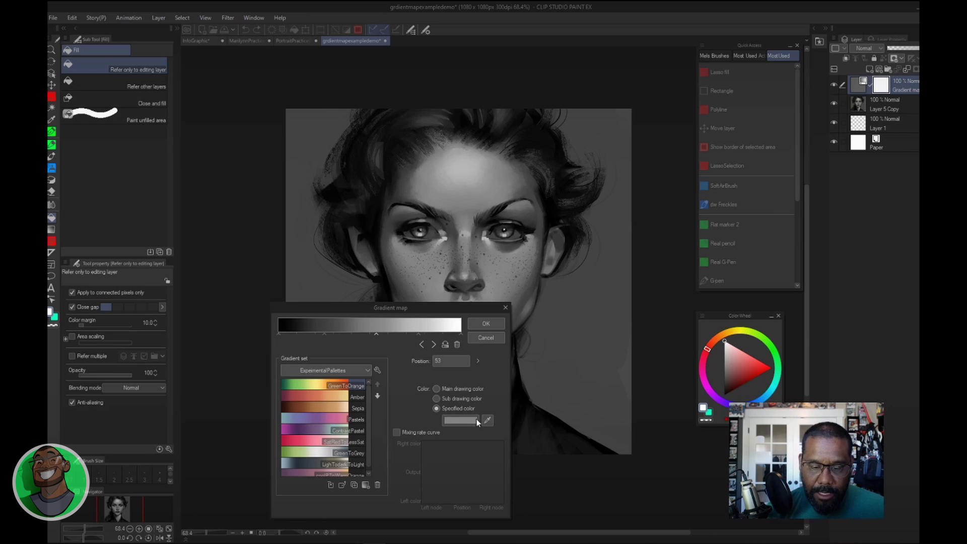
click(460, 417)
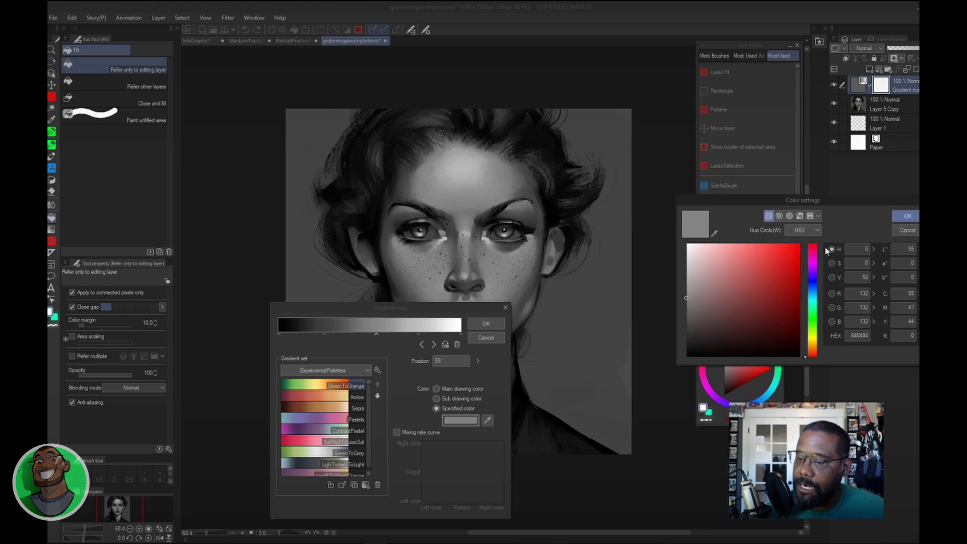
drag(813, 352, 812, 346)
click(746, 254)
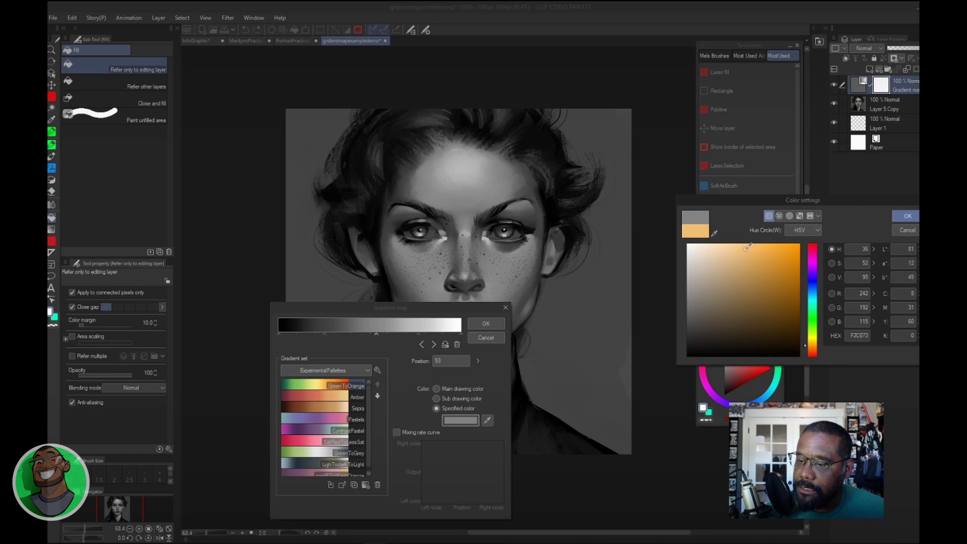
click(805, 342)
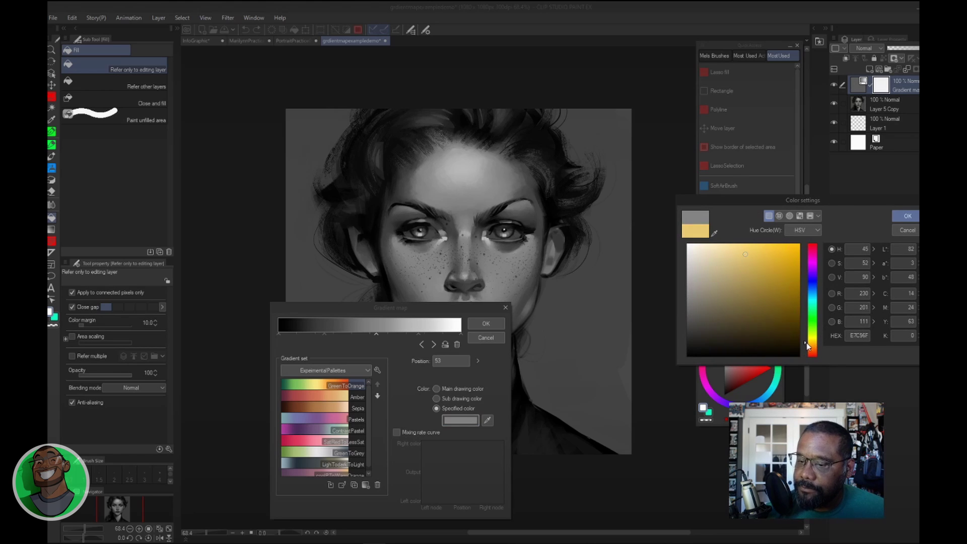
drag(745, 254, 741, 257)
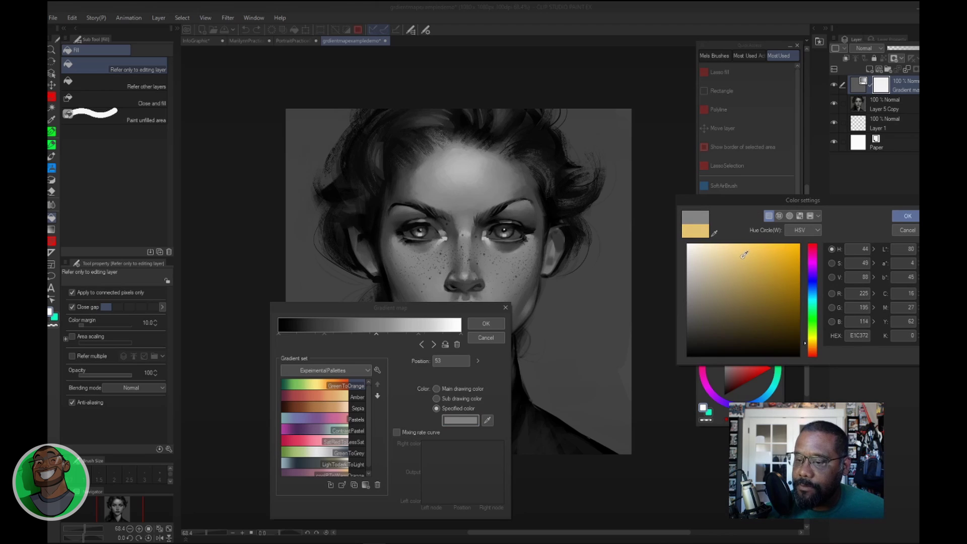
click(807, 345)
click(737, 254)
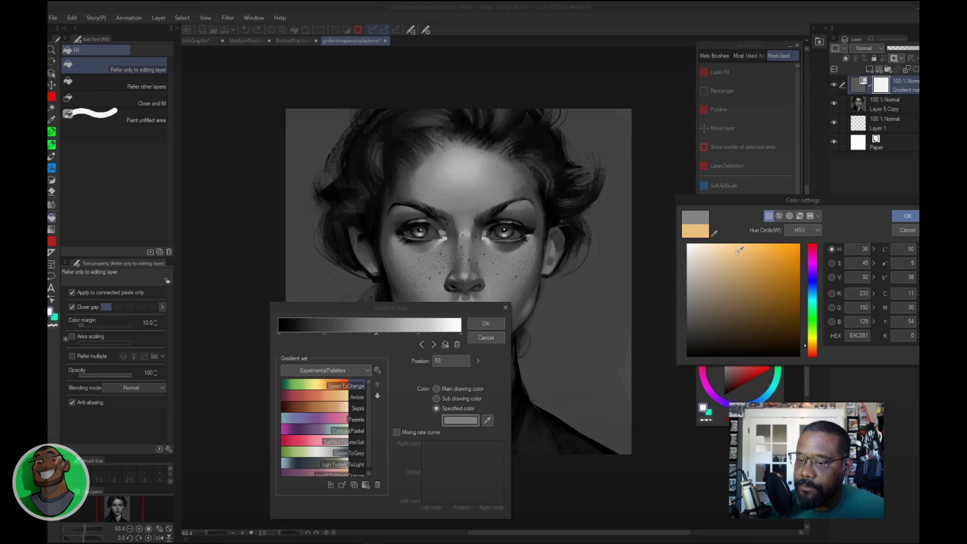
click(907, 216)
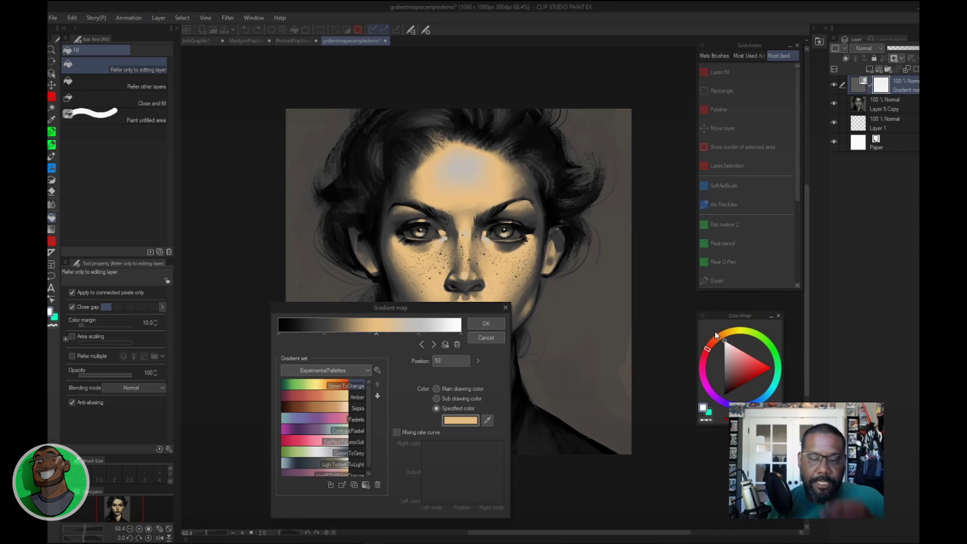
- Set the highlight node at position 100 to a yellowish off-white of about RGB 231, 231, 216
click(279, 335)
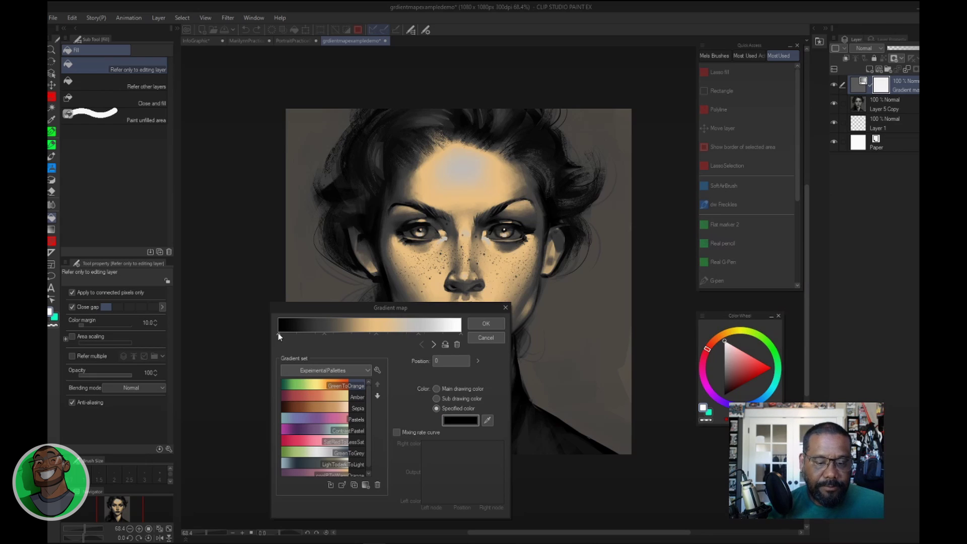
click(461, 334)
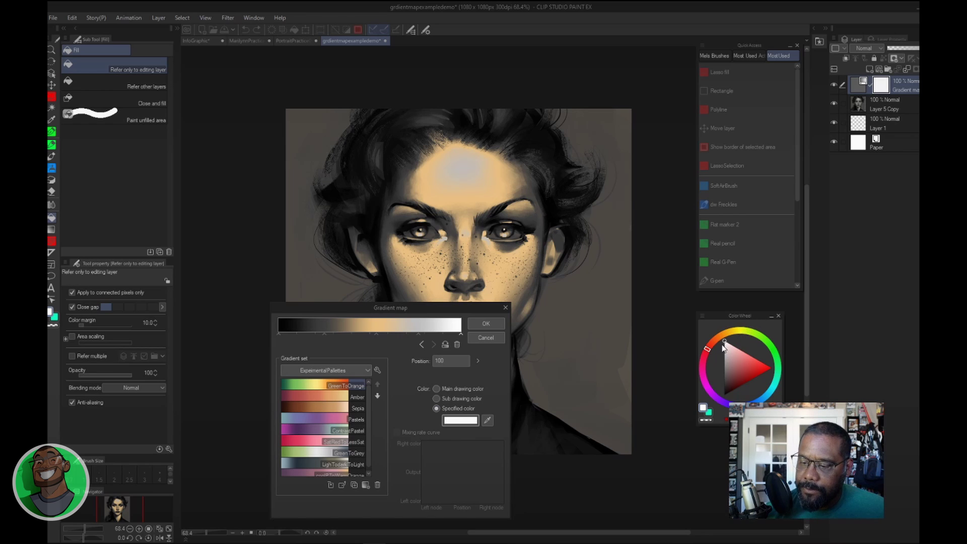
click(468, 422)
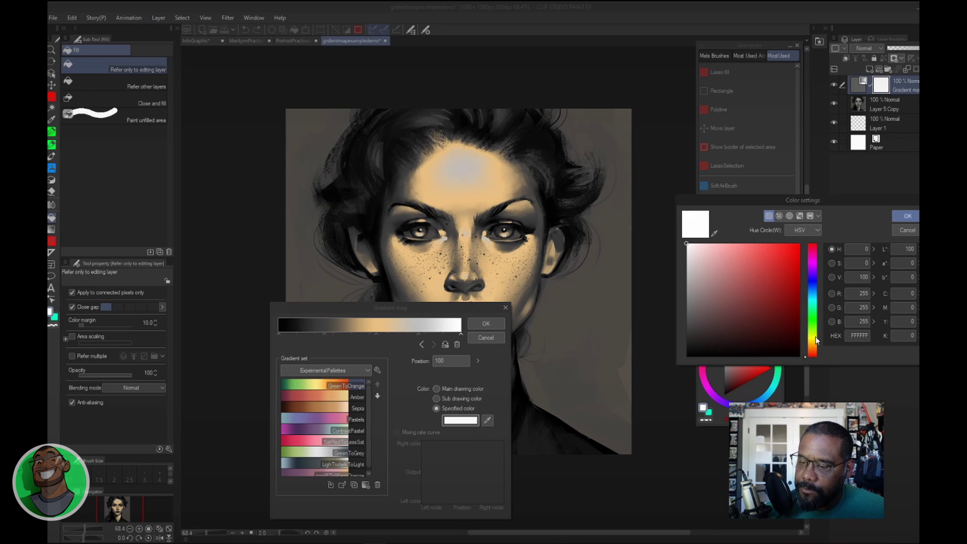
drag(814, 348, 814, 340)
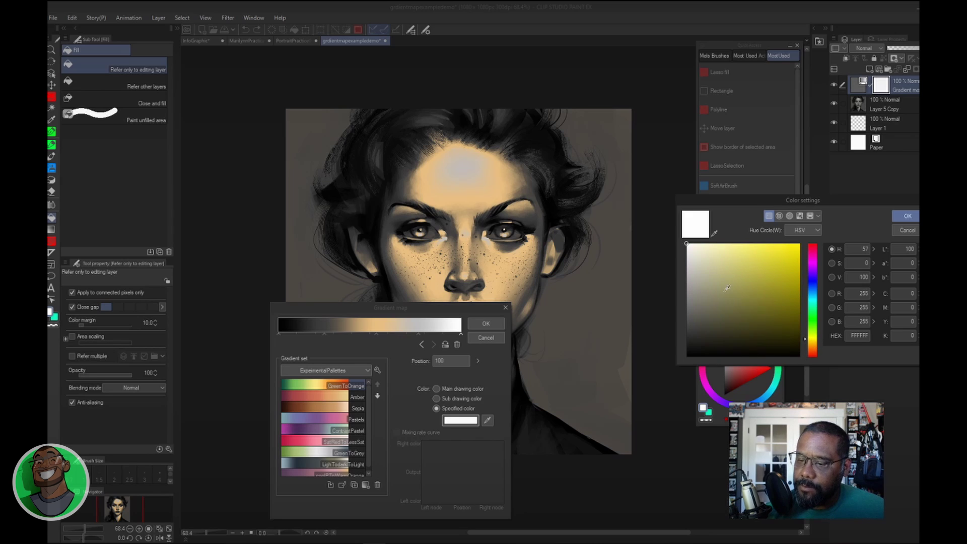
click(706, 243)
drag(706, 243, 694, 252)
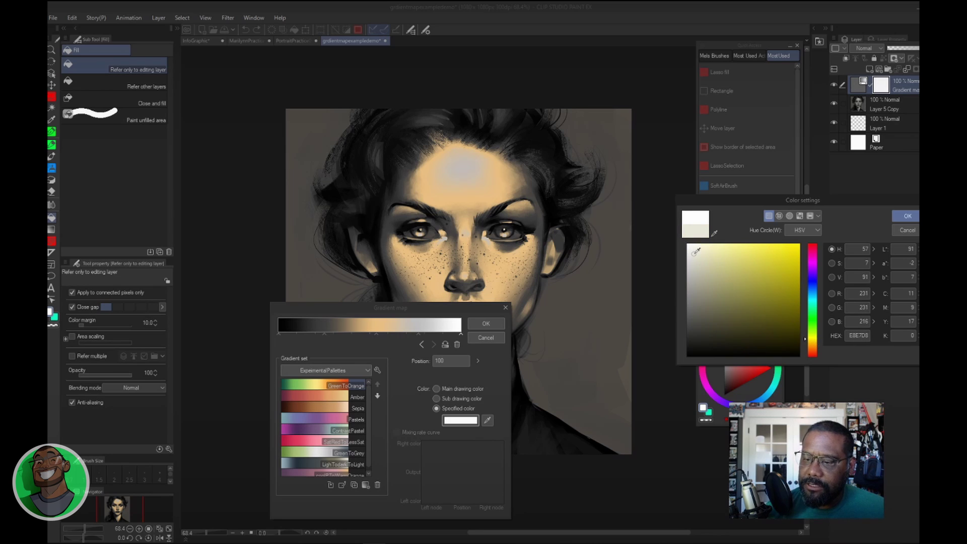
click(906, 217)
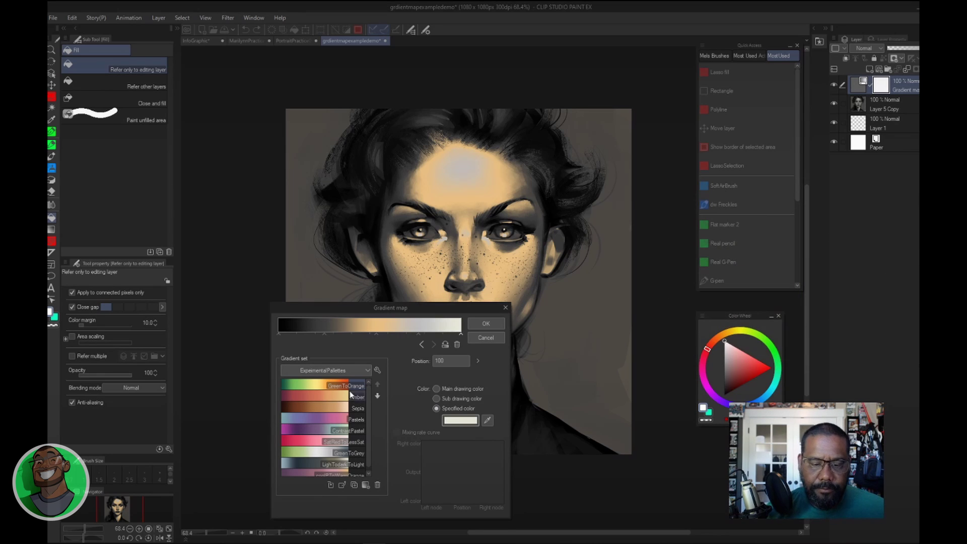
- Set the darkest node at position 0 to a near-black magenta of about RGB 17, 1, 12
click(279, 335)
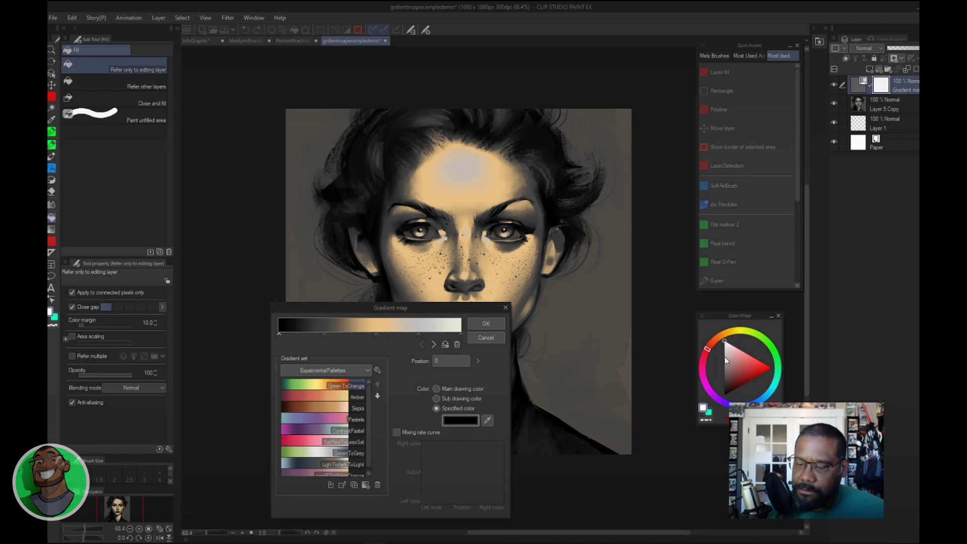
click(462, 419)
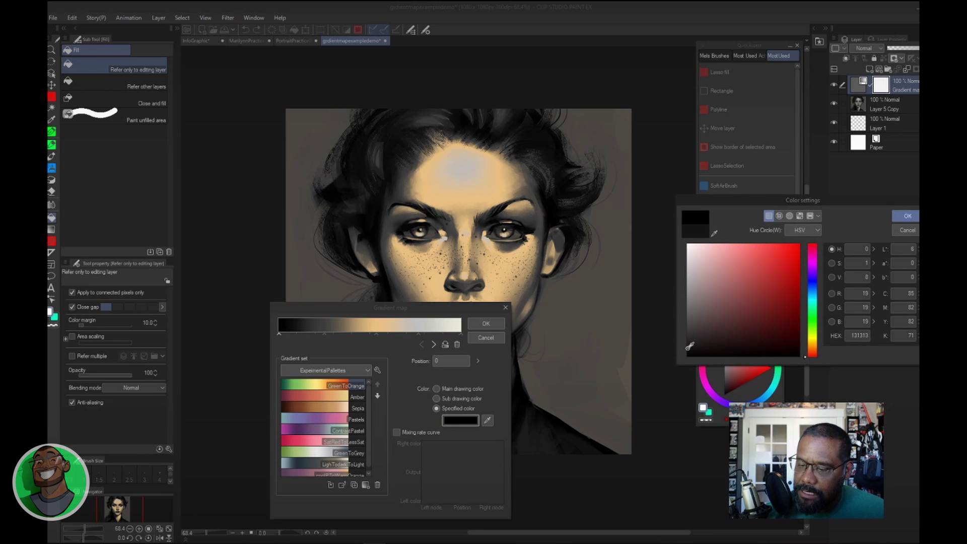
click(687, 347)
click(812, 258)
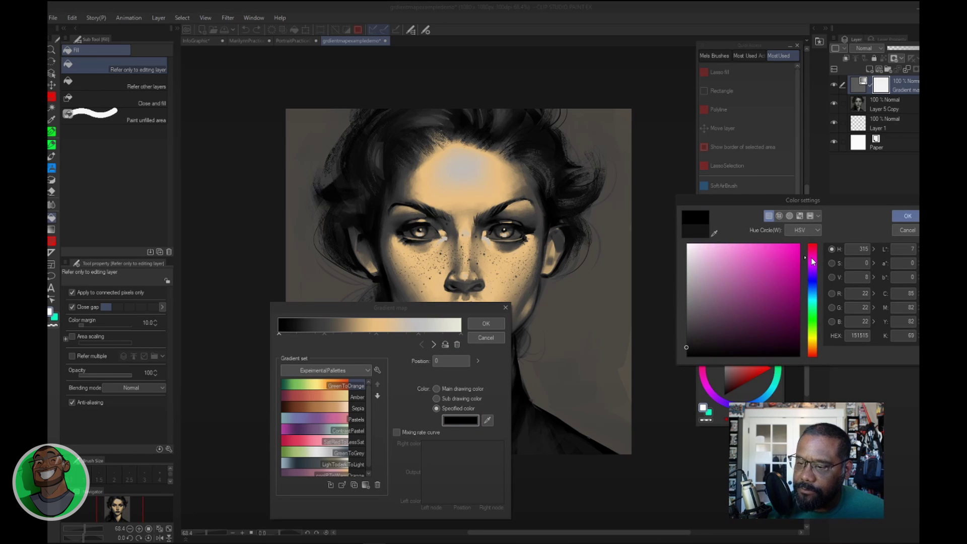
drag(811, 260, 811, 257)
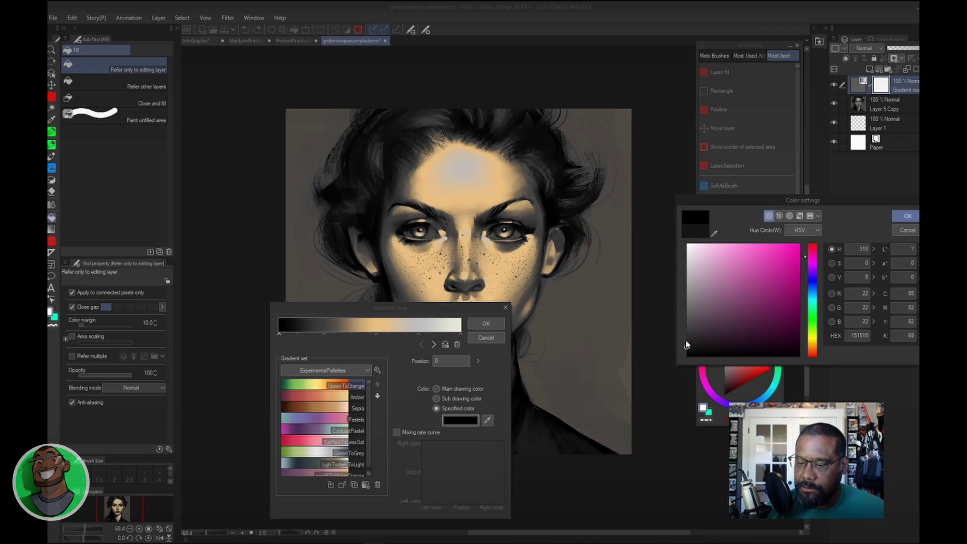
drag(685, 344, 793, 349)
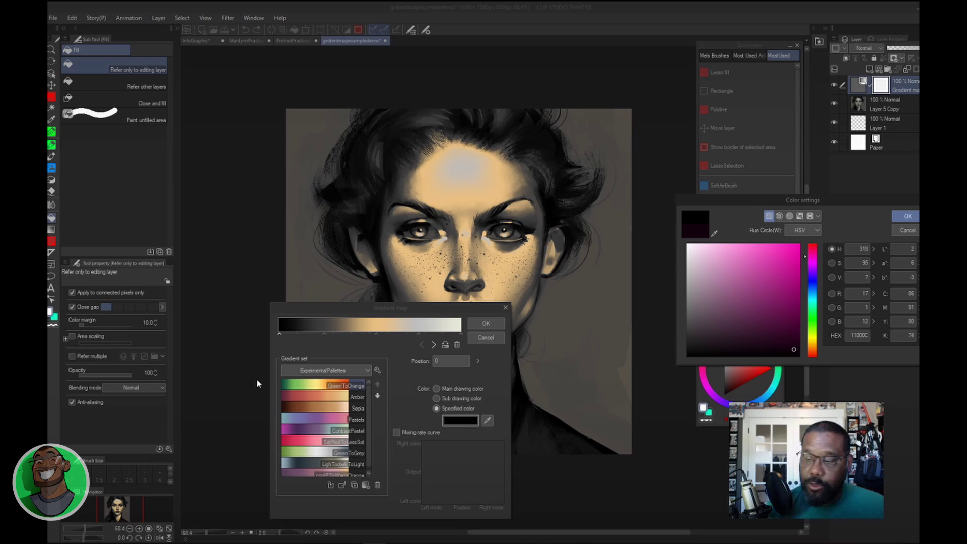
click(907, 215)
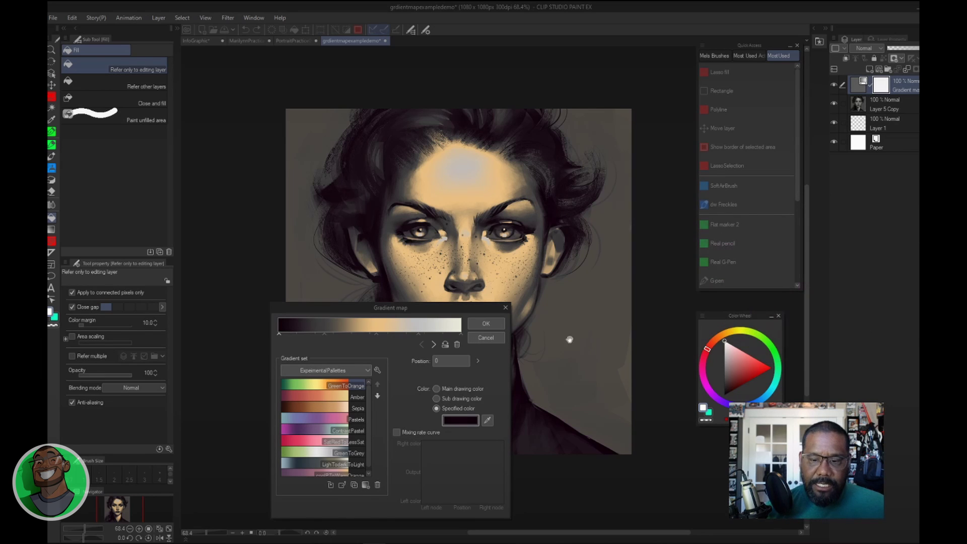
- Set the shadow node at position 25 to a medium, fairly saturated red
click(324, 334)
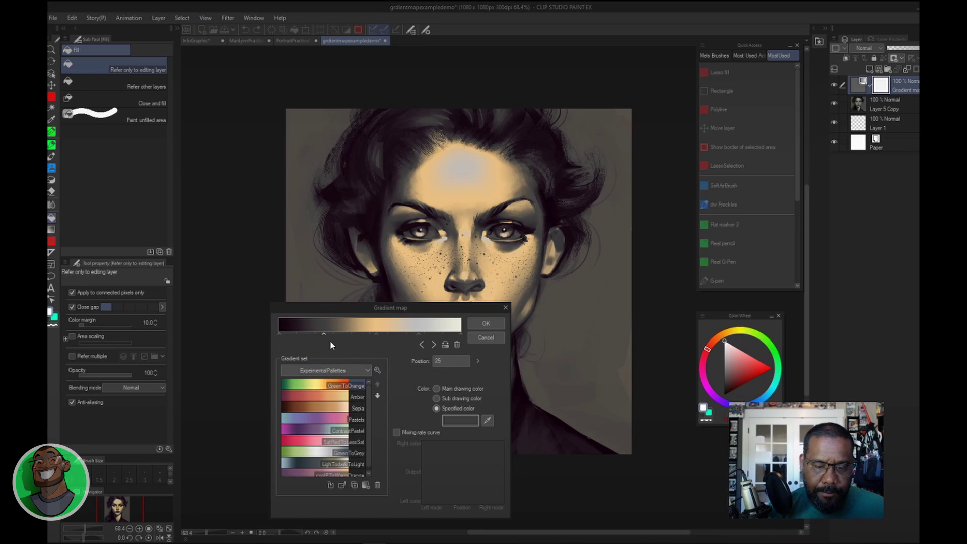
click(467, 421)
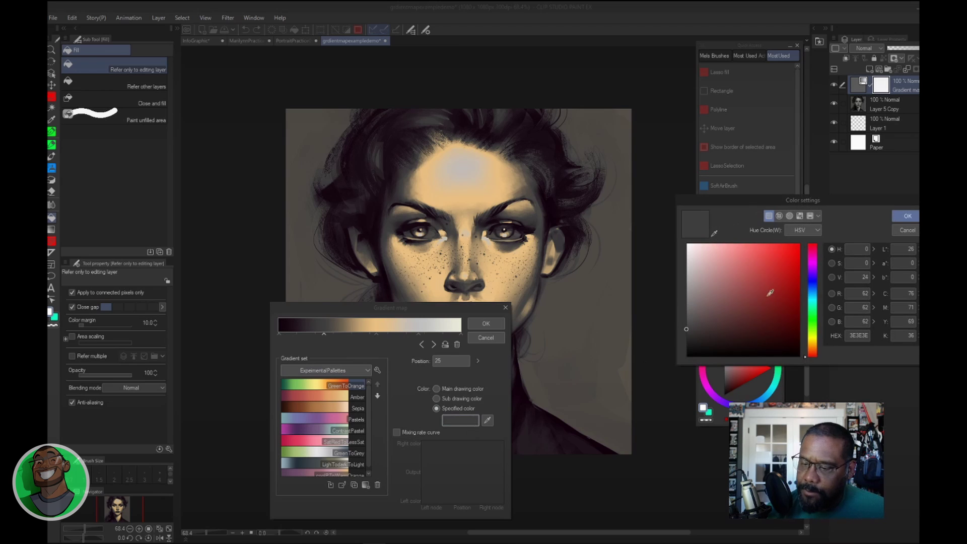
drag(773, 199, 671, 133)
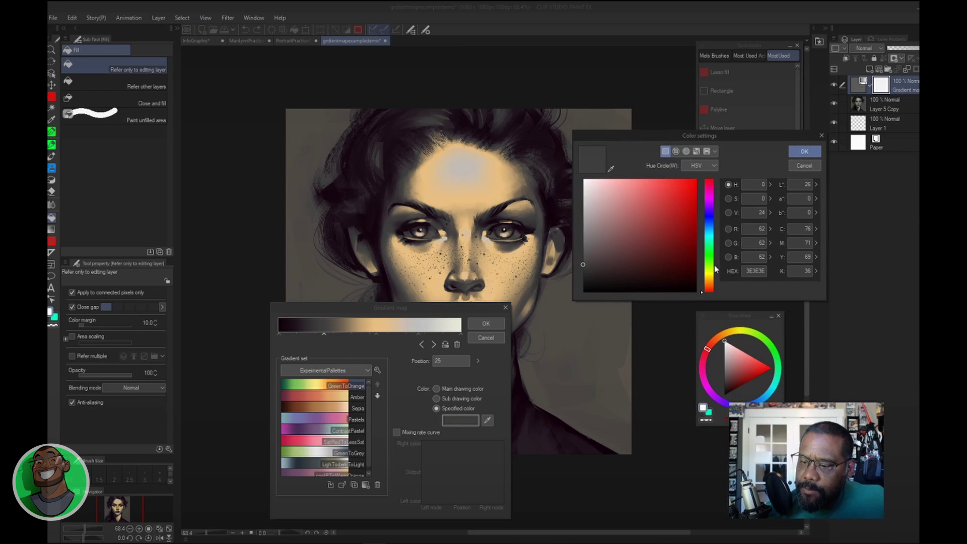
click(709, 281)
click(609, 239)
drag(613, 236, 659, 214)
drag(710, 185, 711, 187)
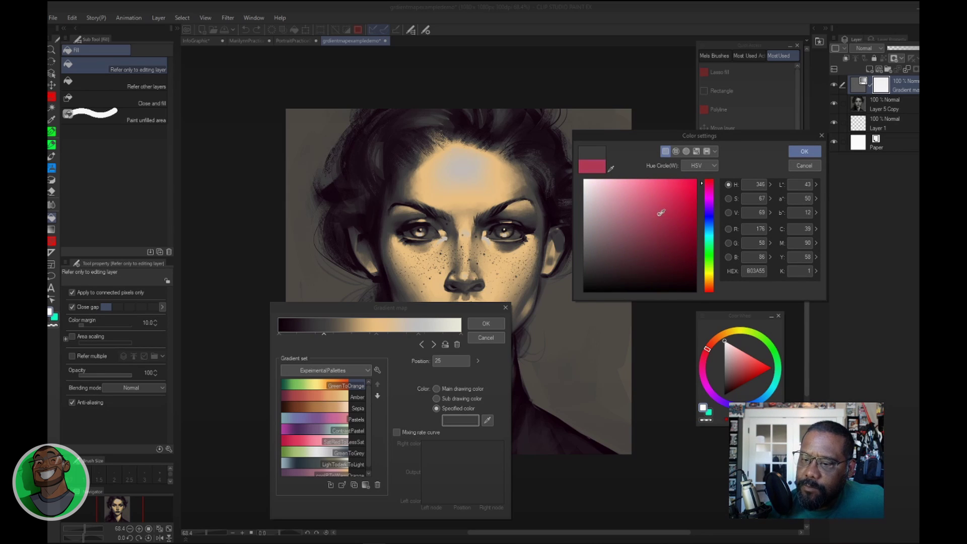
click(704, 181)
drag(660, 214, 657, 217)
click(804, 151)
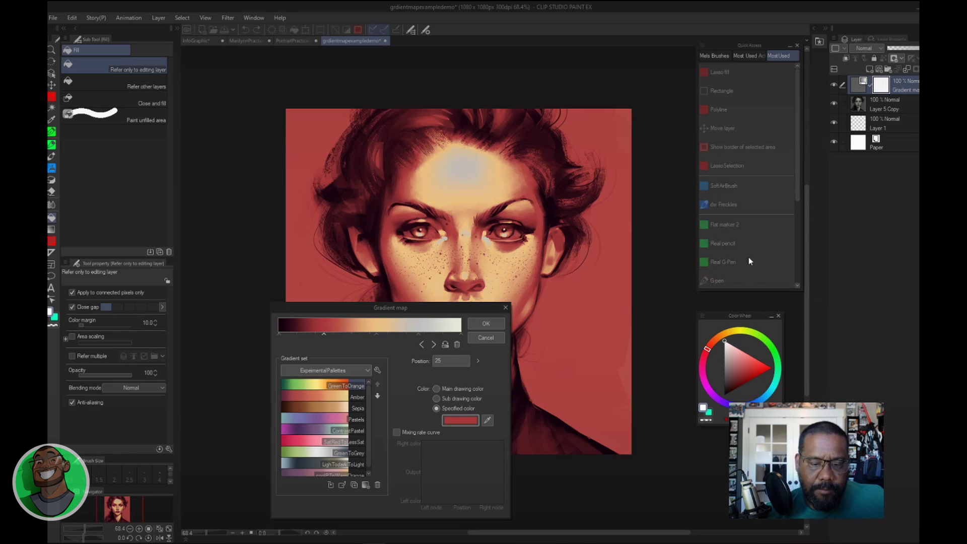
- Set the light node at position 77 to a pale, creamy yellow with a hue of about 51
click(419, 333)
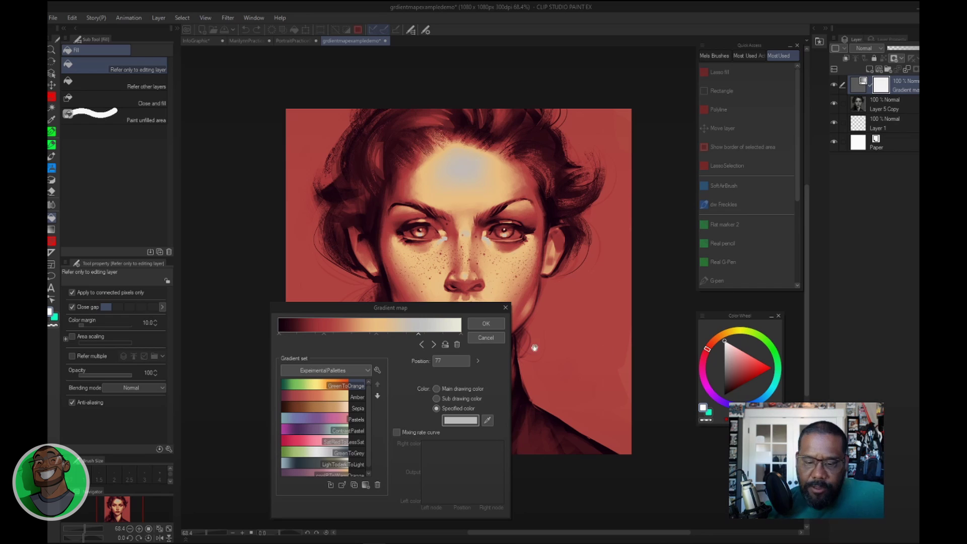
click(459, 420)
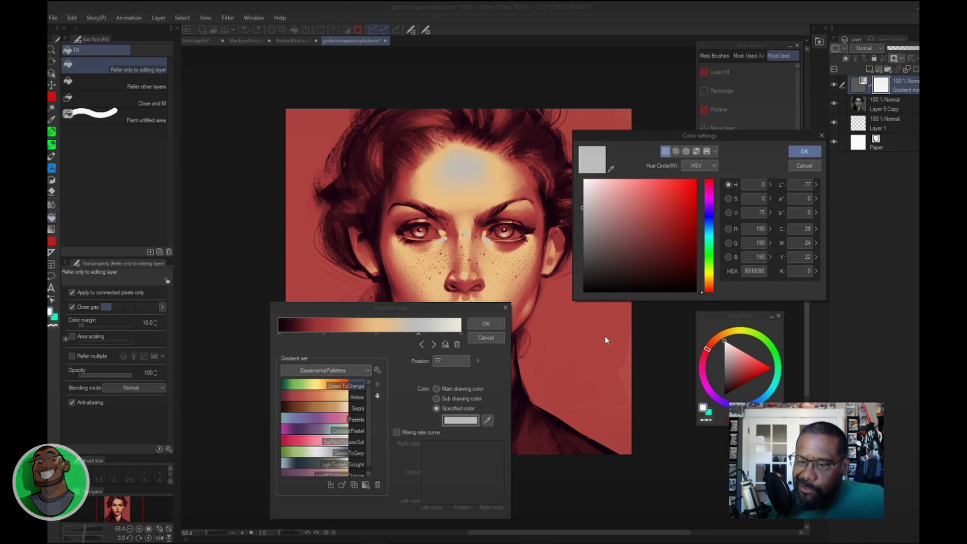
drag(706, 279, 706, 276)
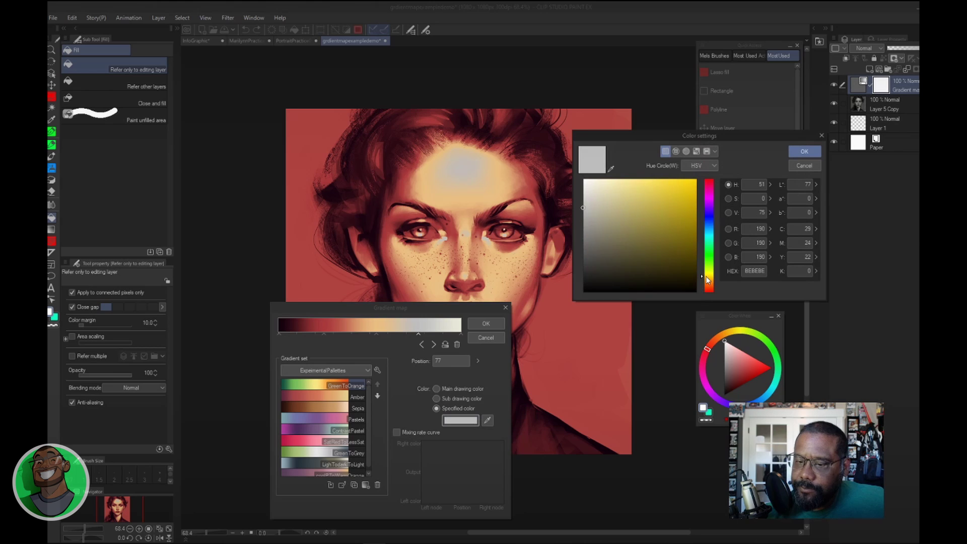
drag(614, 187, 604, 189)
click(703, 277)
click(805, 151)
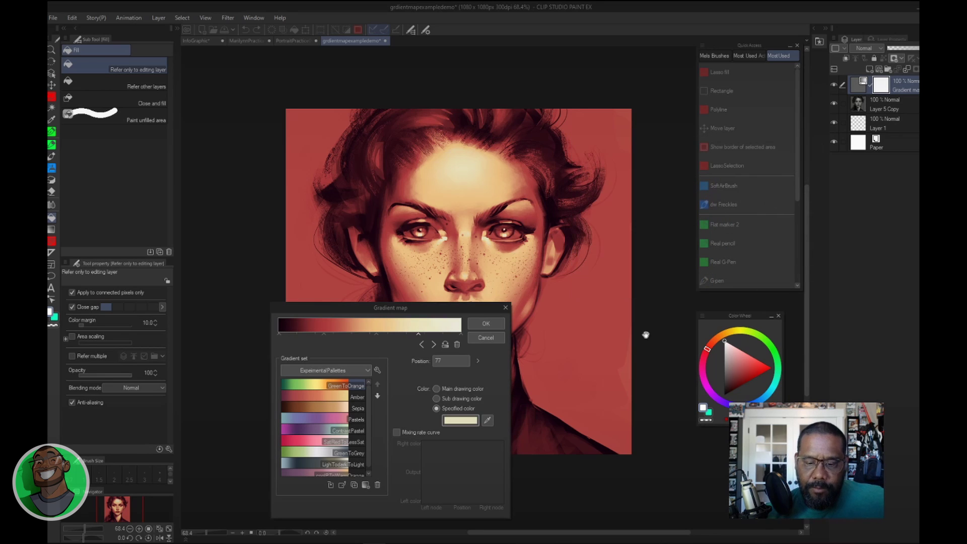
- Shift the gradient nodes to about position 2 for the darkest, 30 for the red, 60 for the orange and 79 for the cream
drag(465, 307, 629, 358)
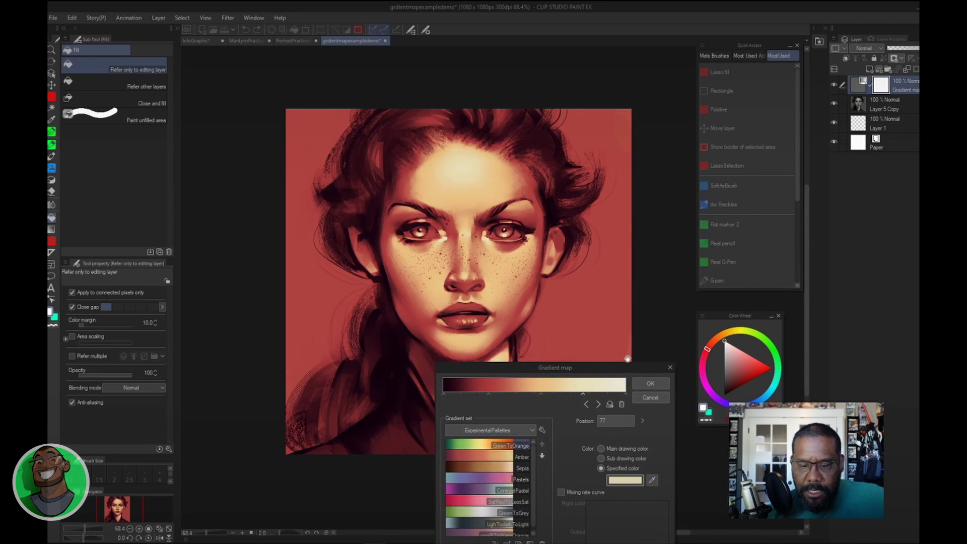
click(491, 395)
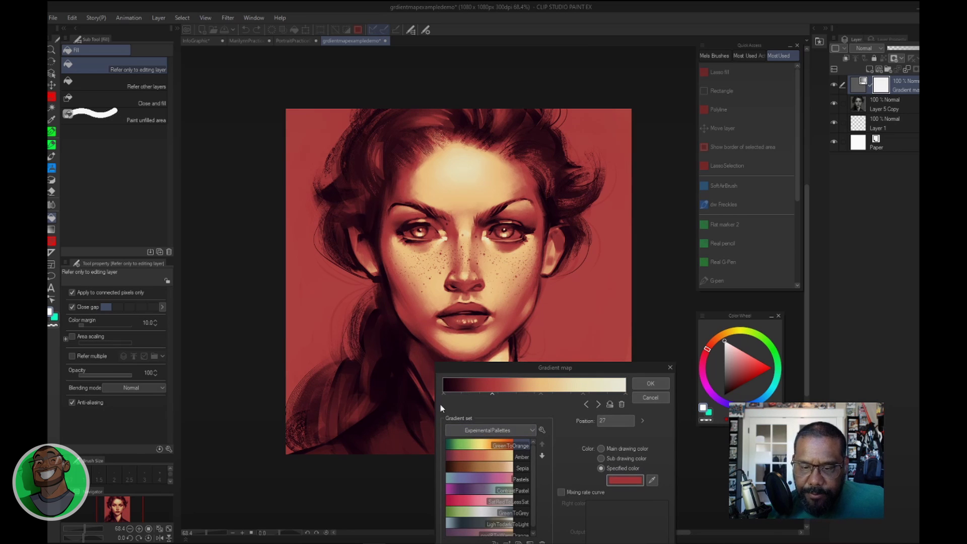
click(544, 395)
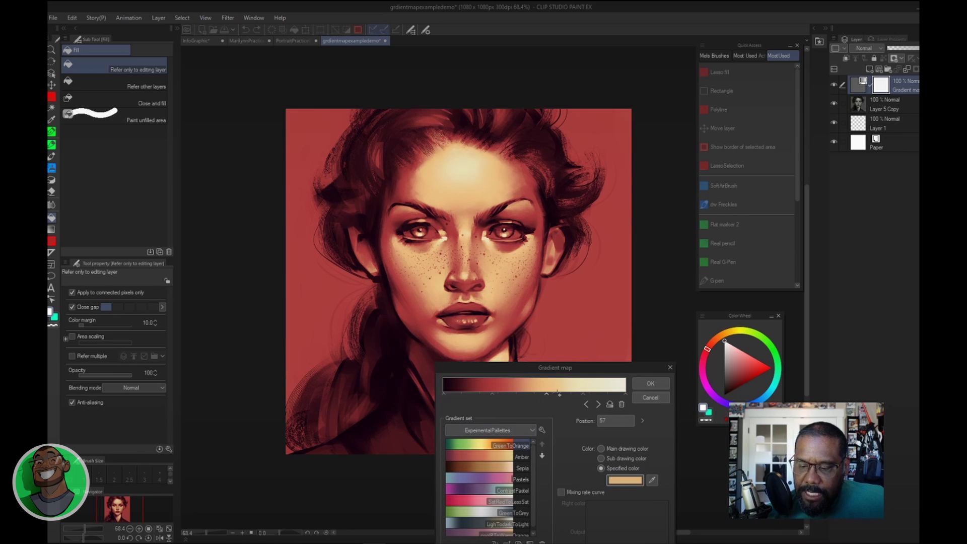
click(587, 395)
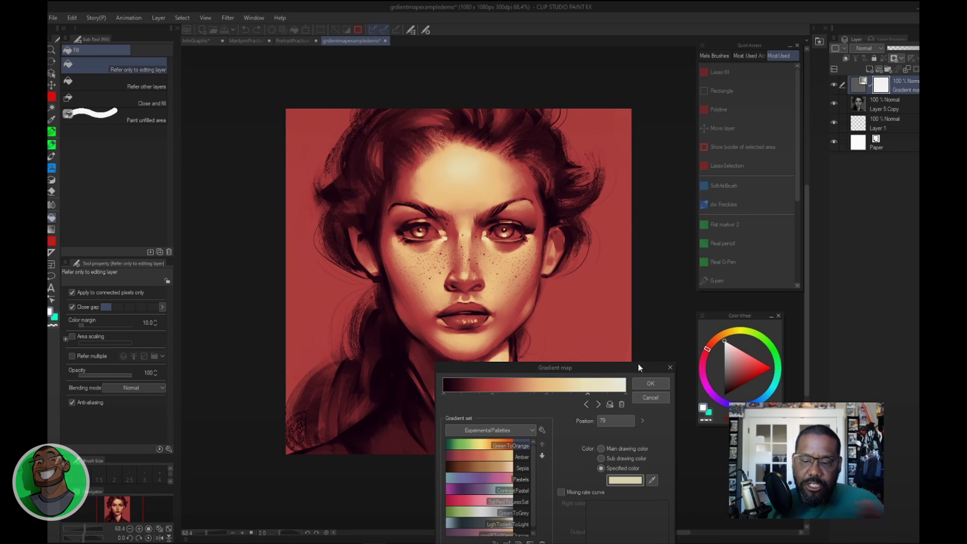
click(547, 394)
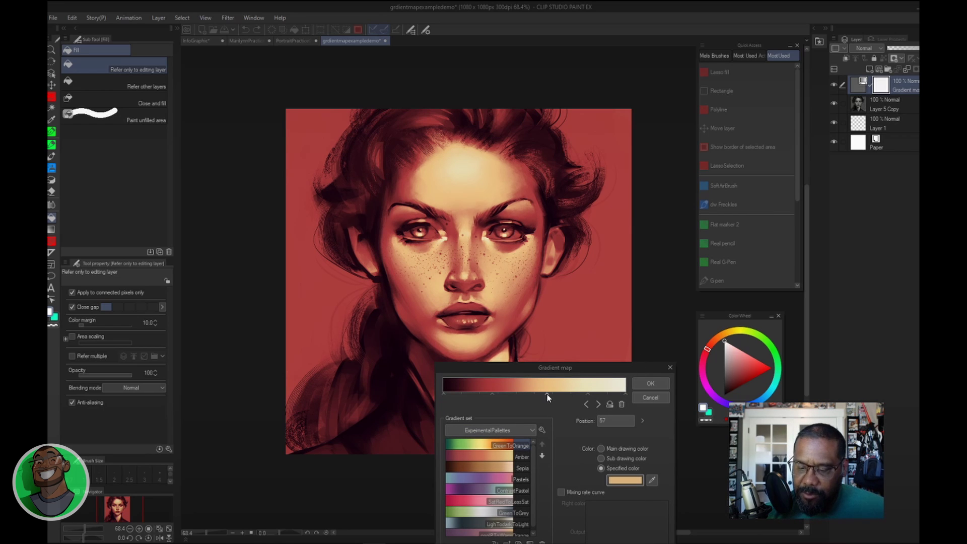
click(494, 394)
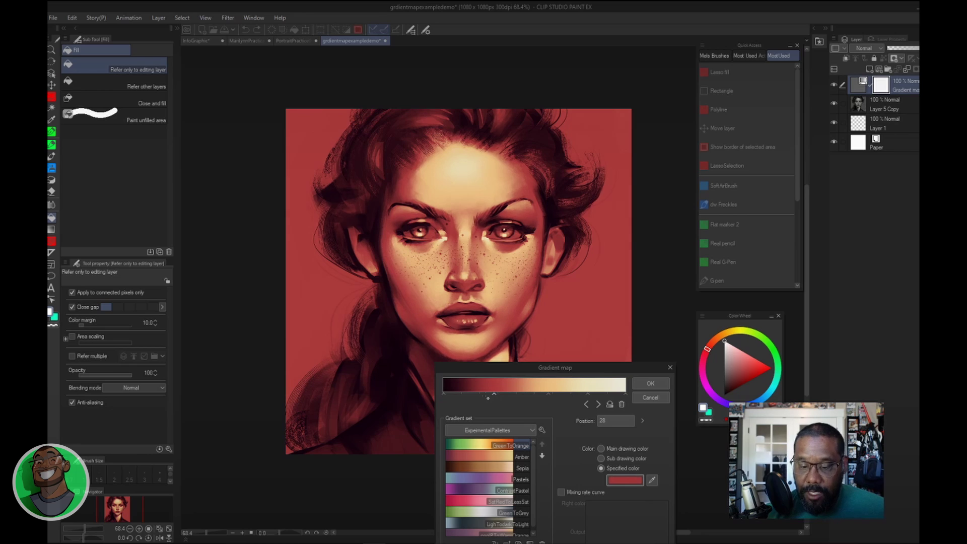
click(447, 394)
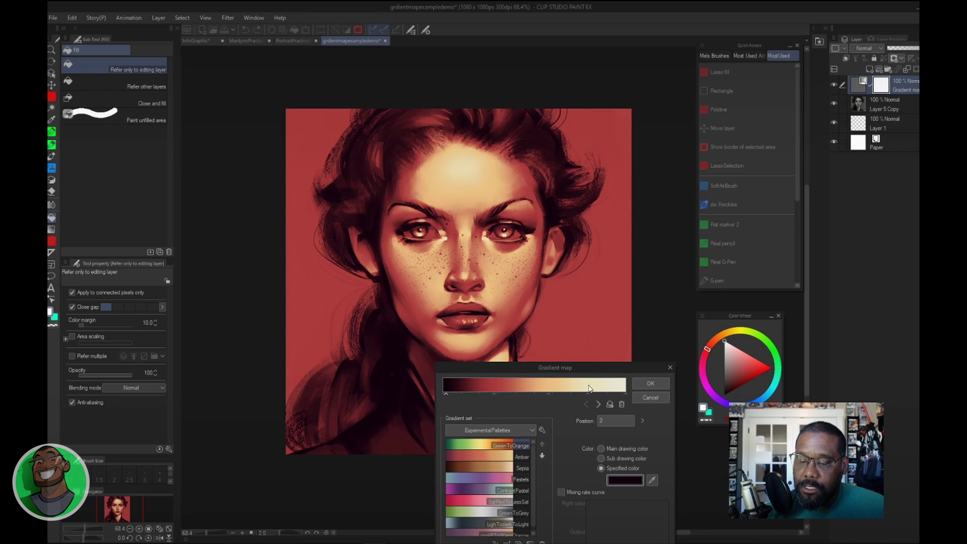
click(548, 394)
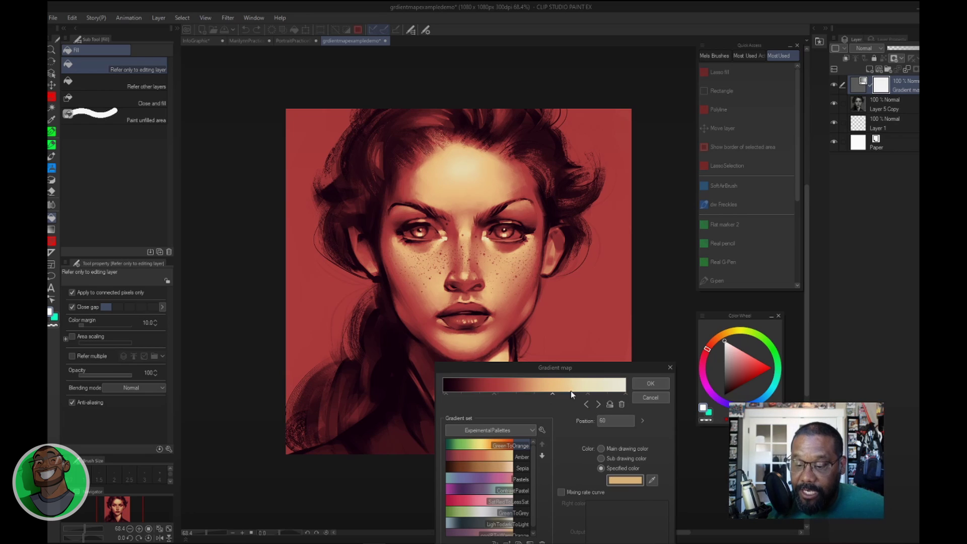
click(588, 395)
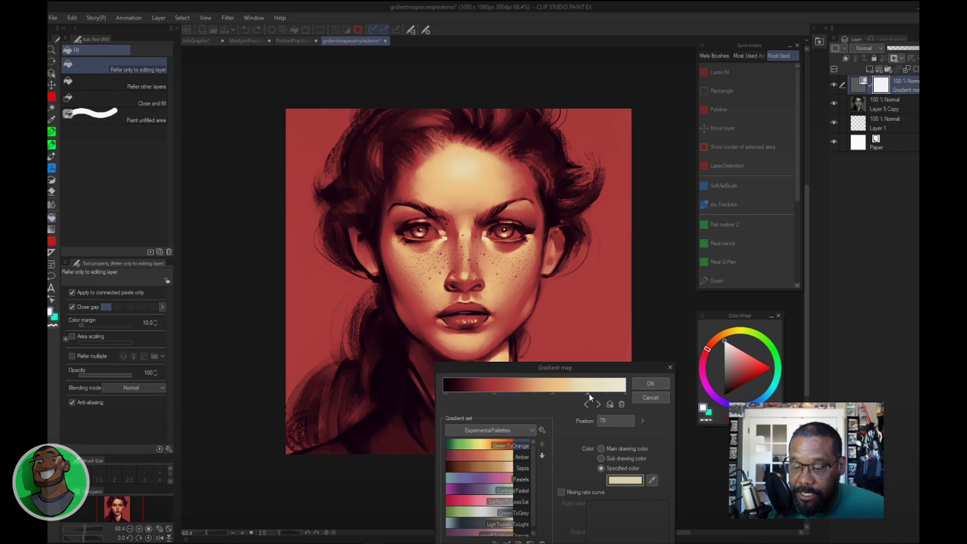
click(552, 394)
click(496, 395)
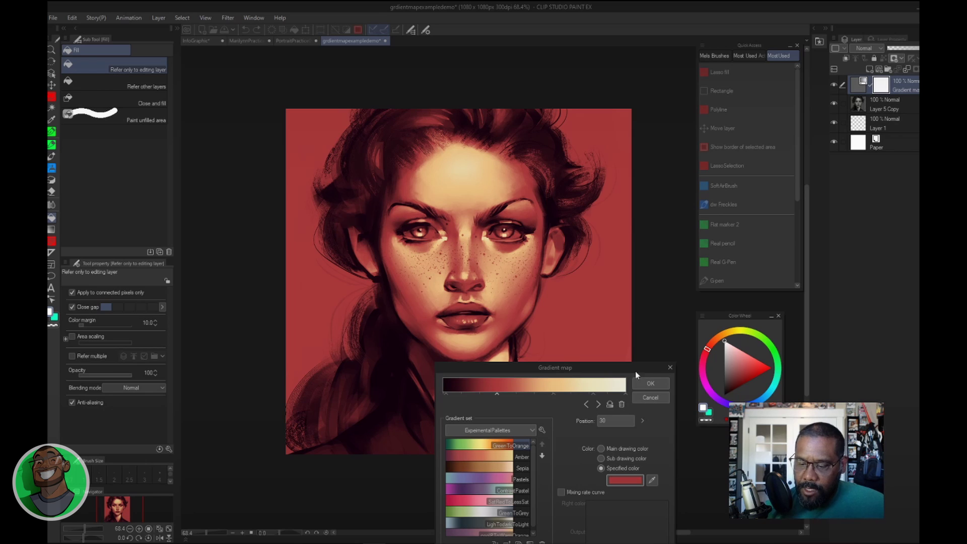
- Move the darkest node to position 4, and enable the red node's mixing rate curve, bending both control points slightly upward
drag(635, 371, 758, 176)
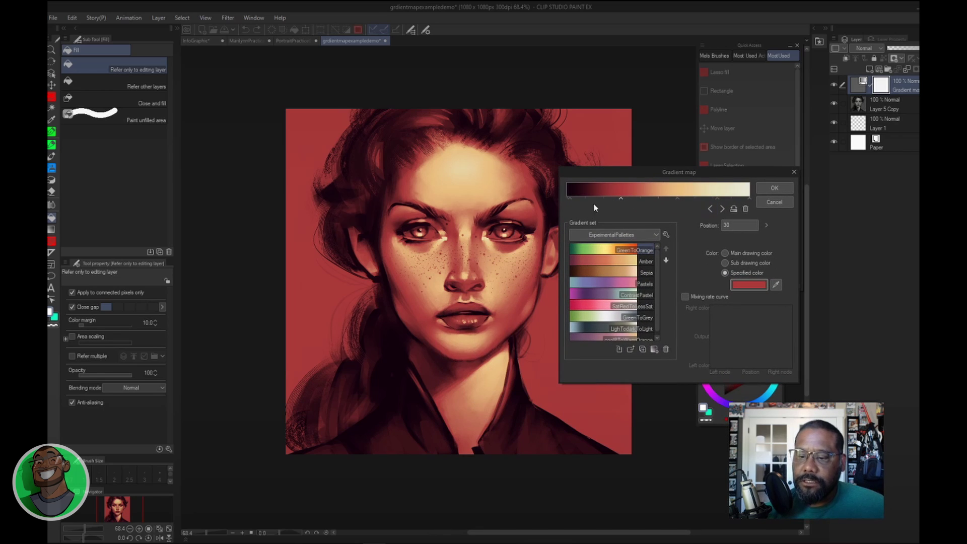
click(575, 200)
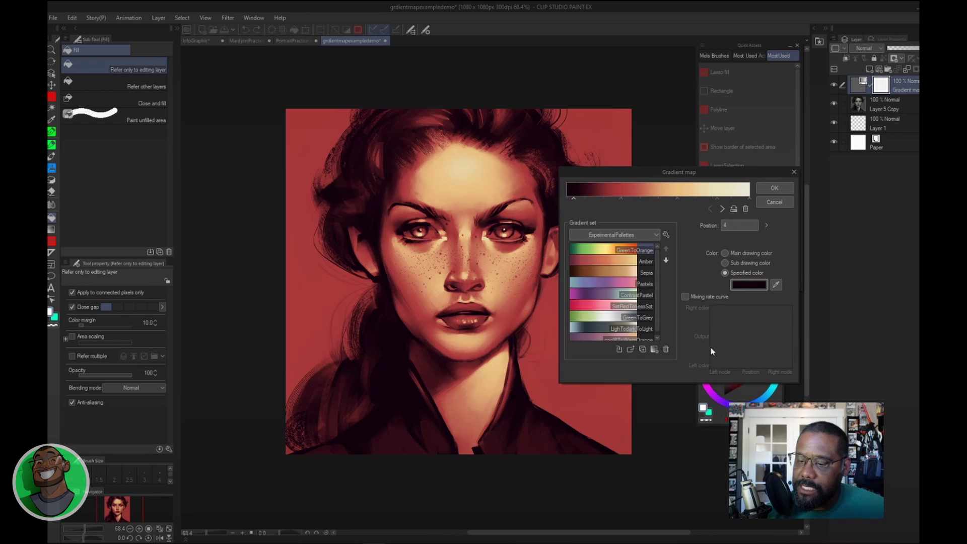
click(621, 200)
click(686, 296)
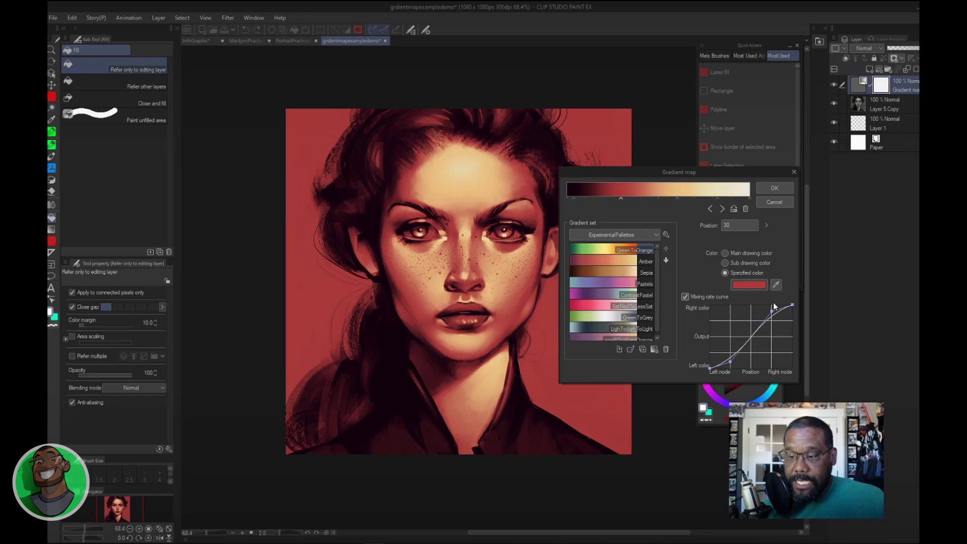
mouse_move(771, 311)
mouse_down()
mouse_move(761, 309)
mouse_move(768, 308)
mouse_up()
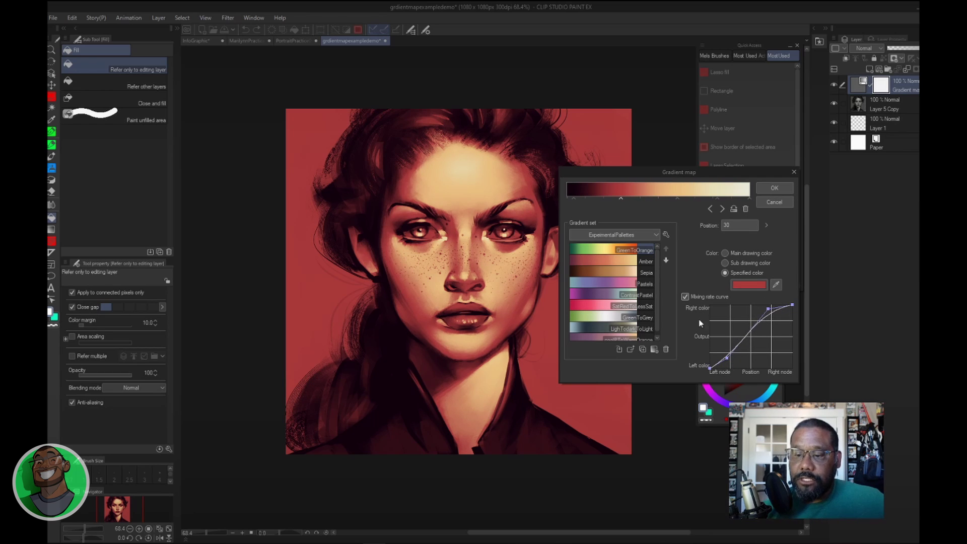
- Move the darkest node to position 5, enable its mixing rate curve and raise both control points into an upward arc
click(575, 199)
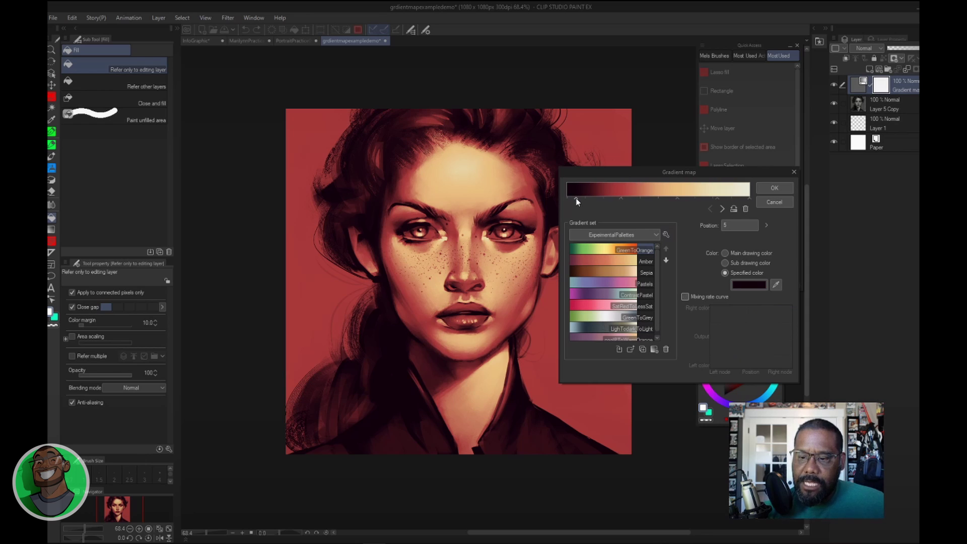
drag(578, 198, 576, 194)
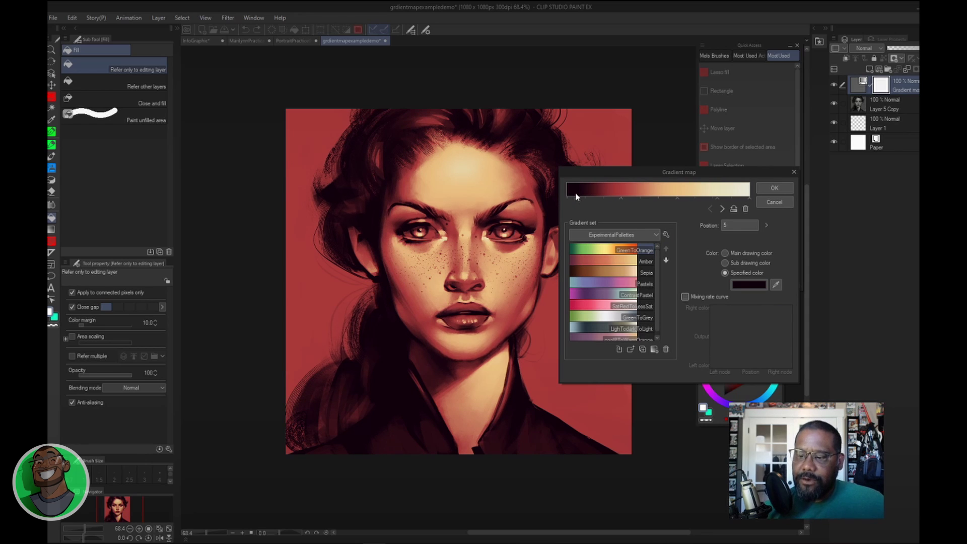
click(685, 297)
mouse_move(729, 362)
mouse_down()
mouse_move(724, 349)
mouse_move(719, 358)
mouse_move(725, 350)
mouse_up()
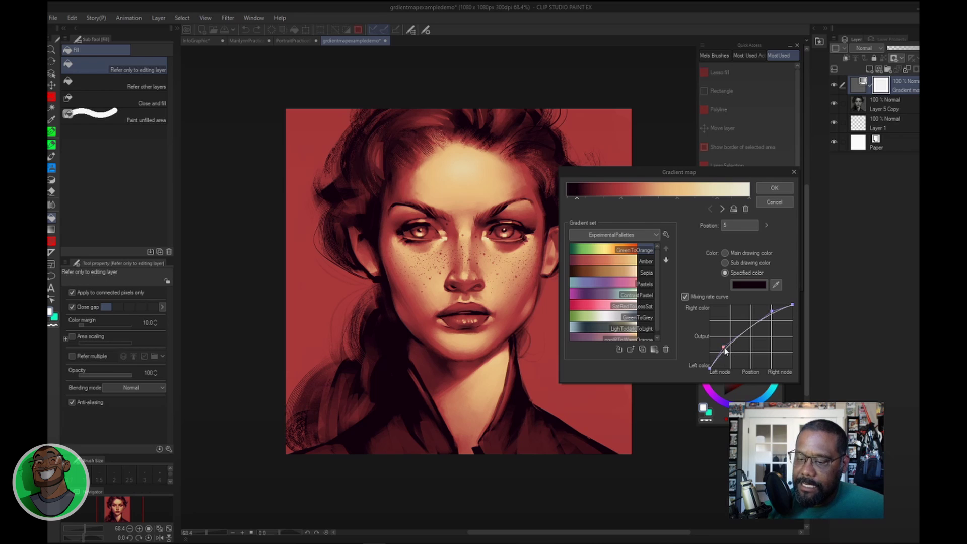
drag(772, 311, 767, 306)
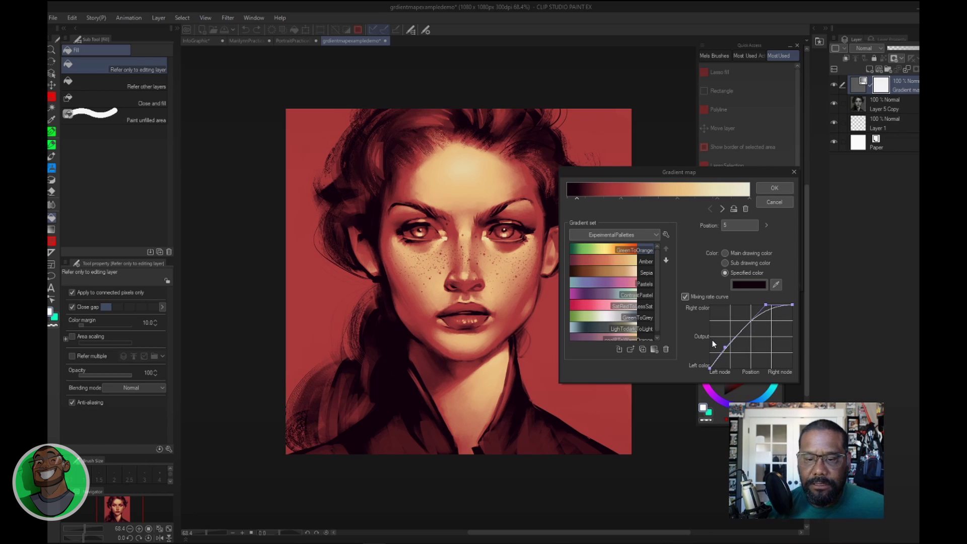
- Fine-tune the red gradient node's position to 29, leaving the orange node at about 60
click(619, 200)
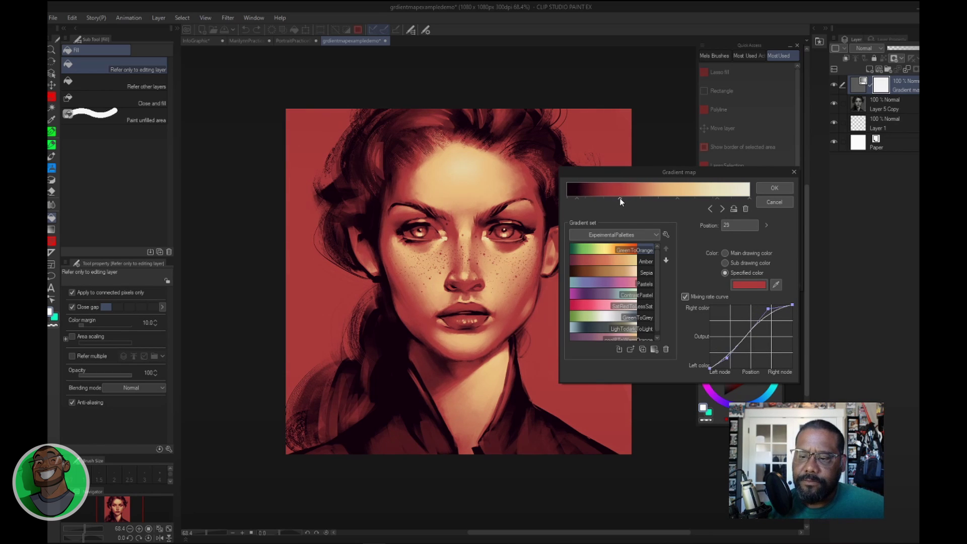
click(676, 198)
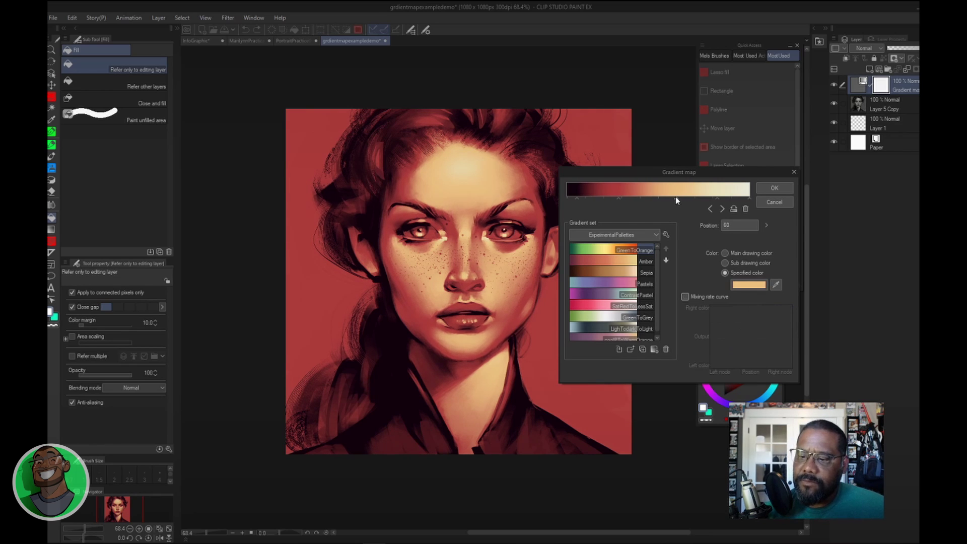
click(623, 199)
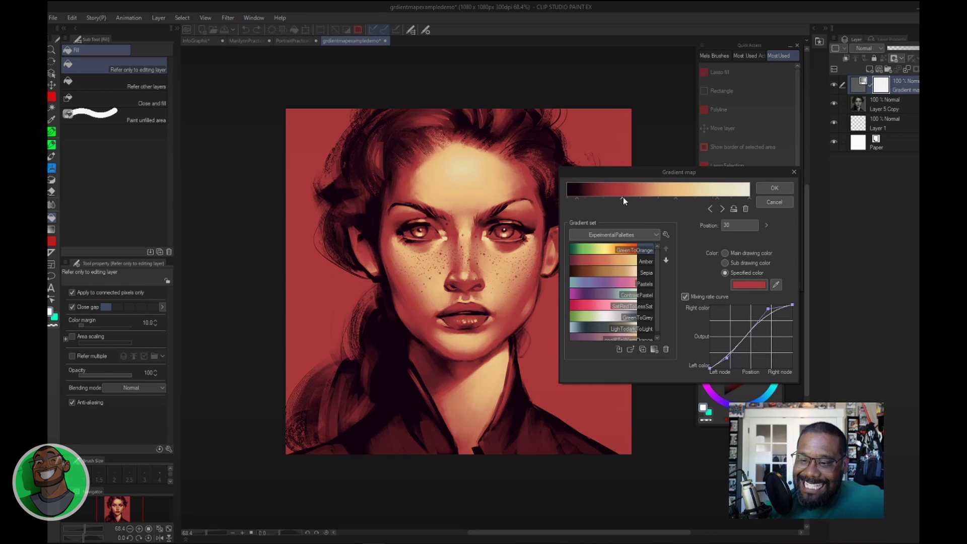
drag(623, 197, 619, 199)
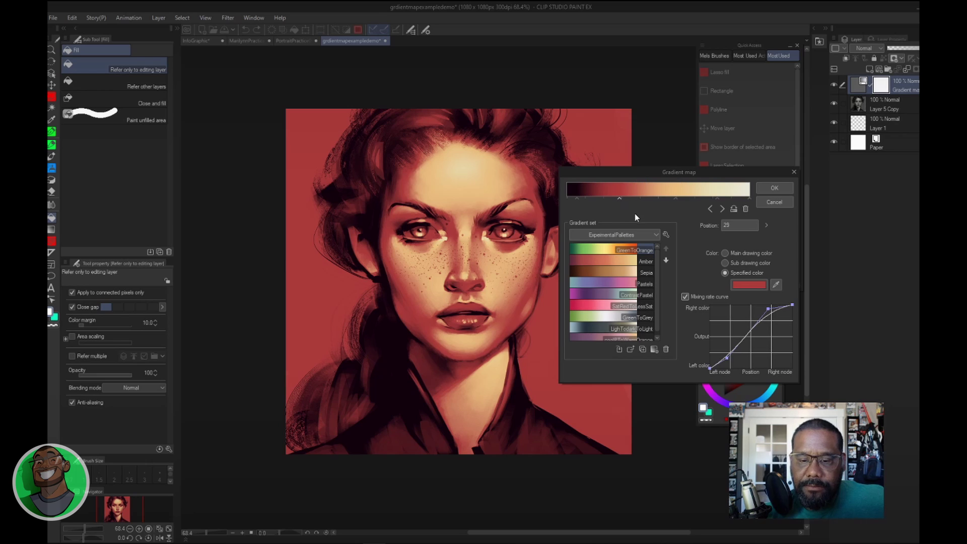
- Add a gradient node at position 18 between the darkest and red nodes, and colour it dark purple with hue 296, saturation 70 and value 27
click(600, 198)
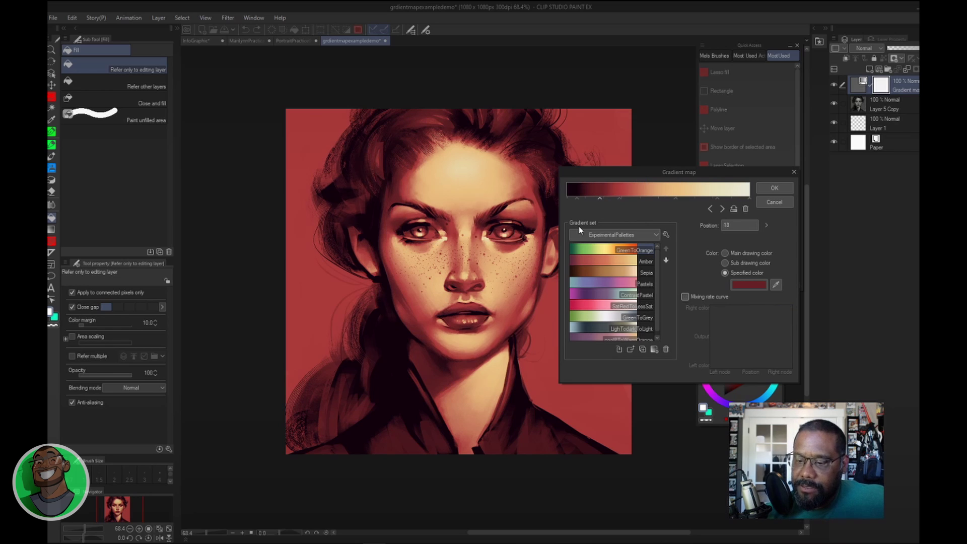
click(753, 285)
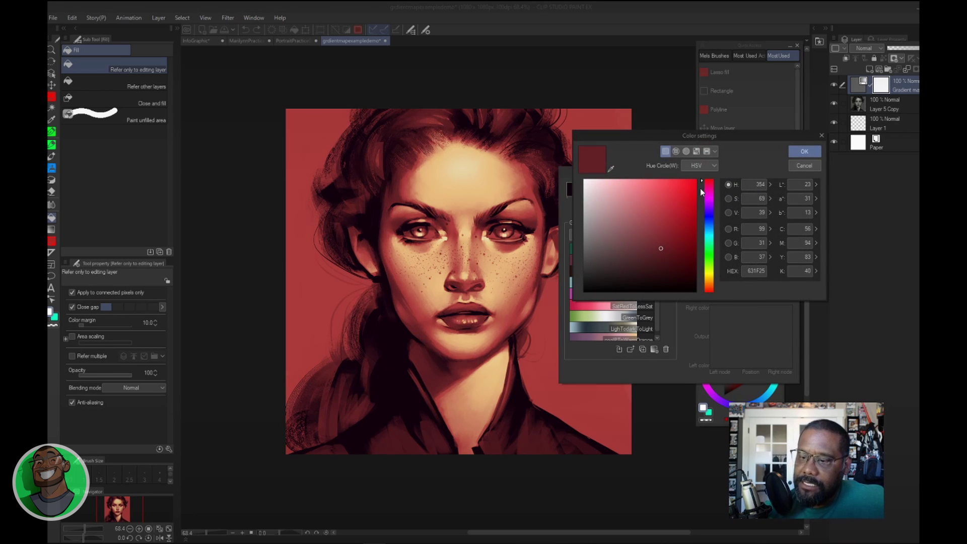
drag(701, 191, 702, 199)
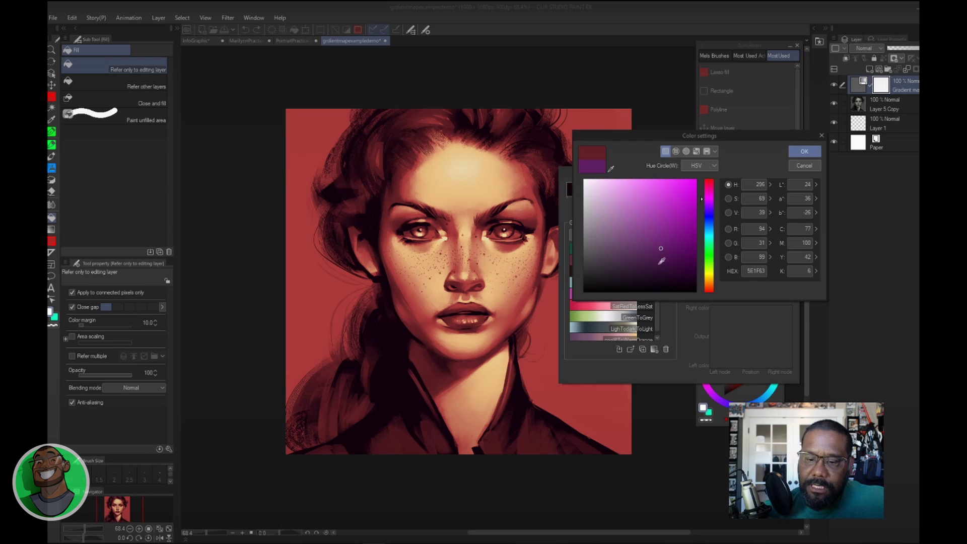
drag(666, 248, 665, 259)
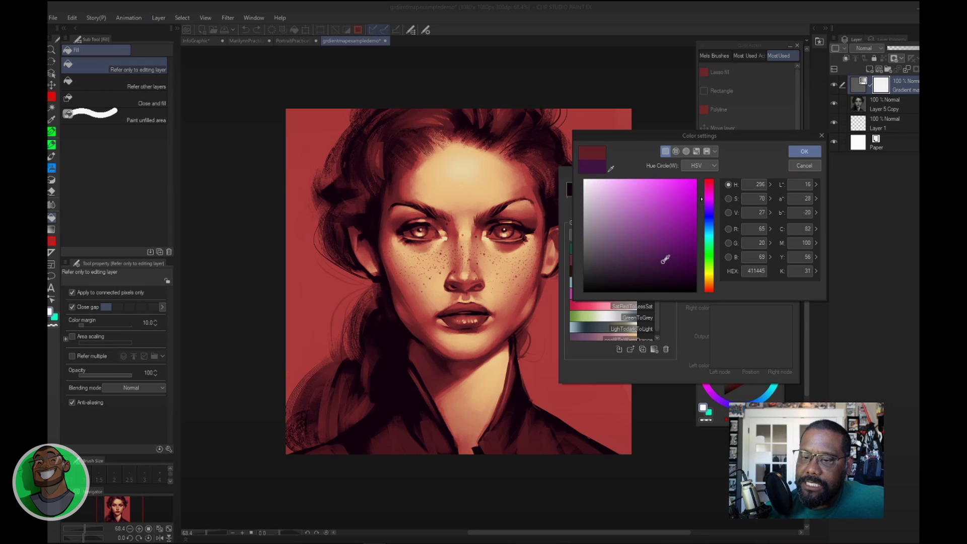
click(804, 151)
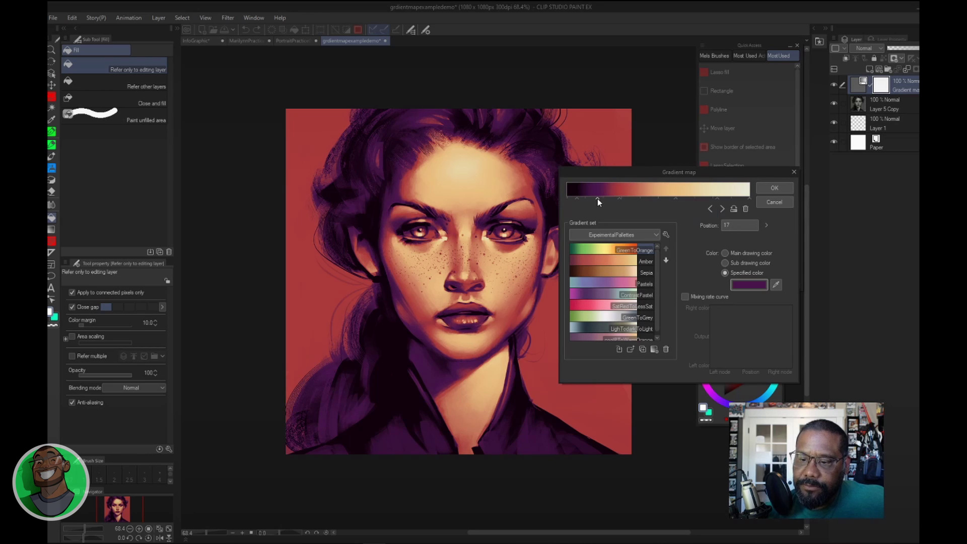
- Move the purple node to position 16, enable its mixing rate curve and raise both control points into an upward arc
click(619, 198)
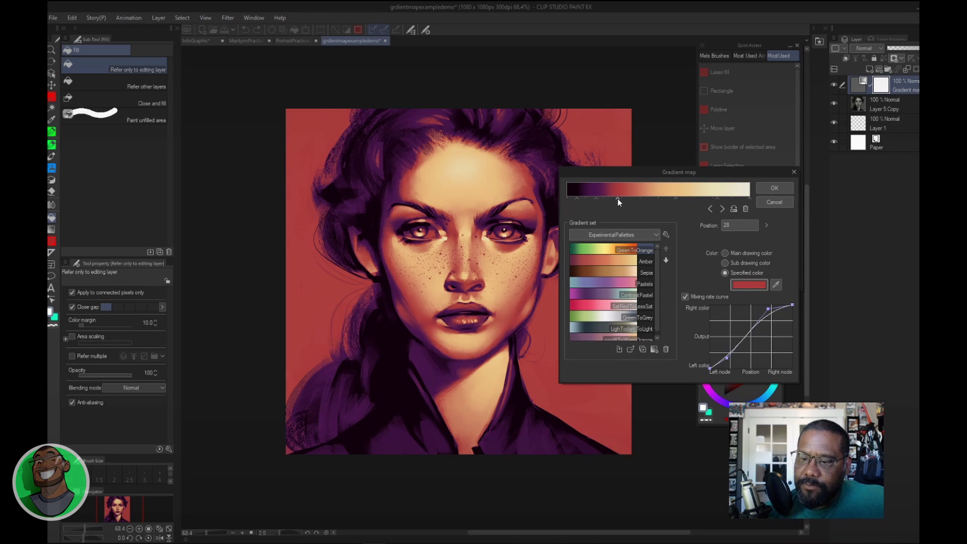
click(597, 198)
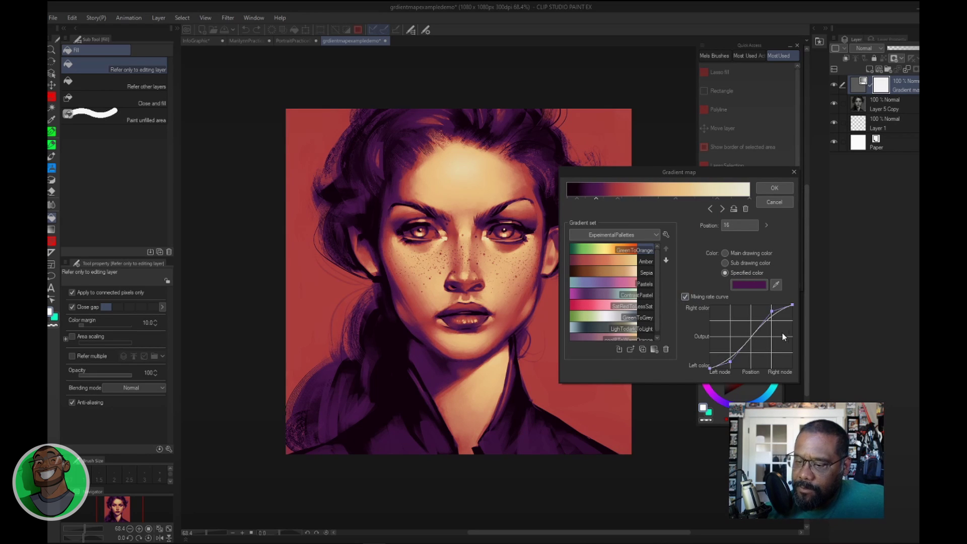
drag(735, 359, 723, 346)
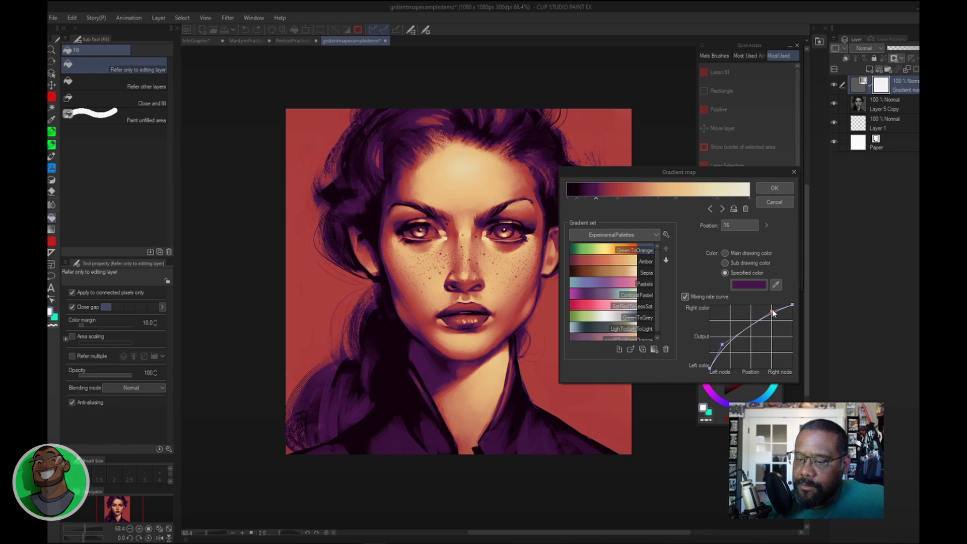
drag(770, 311, 770, 307)
drag(722, 345, 718, 348)
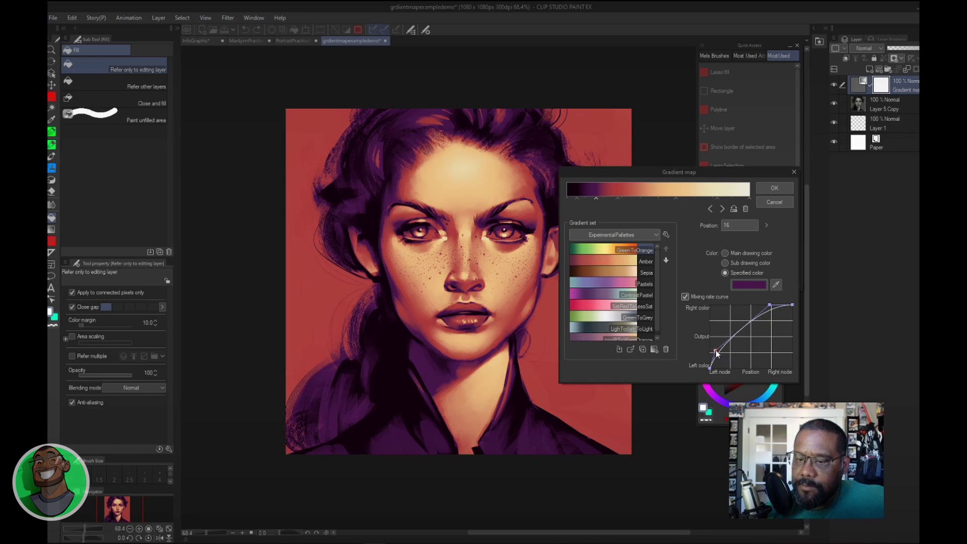
- Shift the gradient nodes to about position 7 for the darkest, 15 for the purple and 29 for the red
click(621, 199)
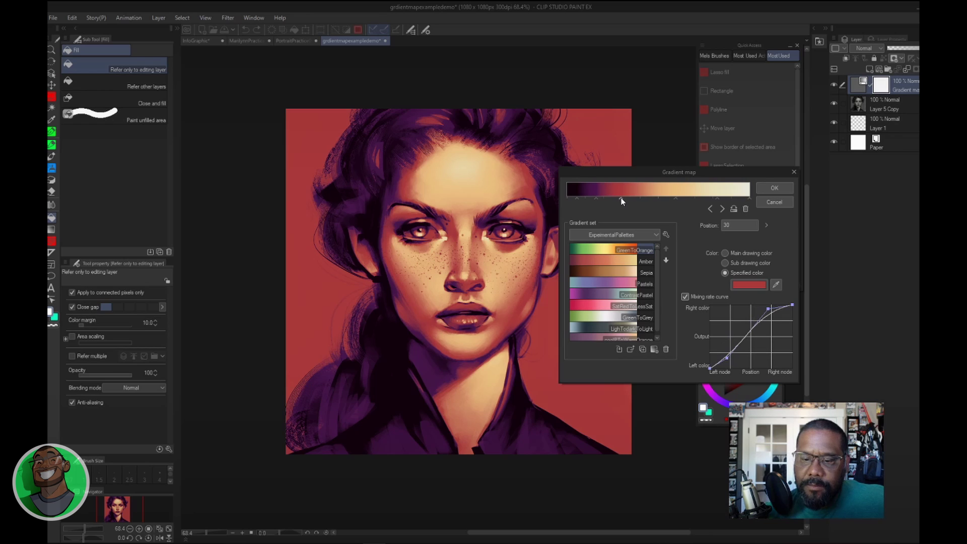
drag(595, 198, 592, 199)
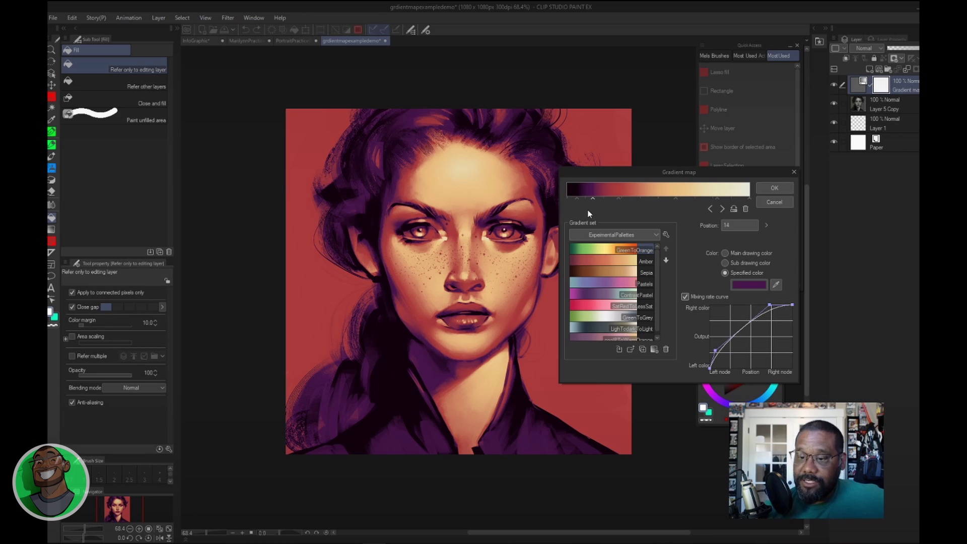
click(618, 198)
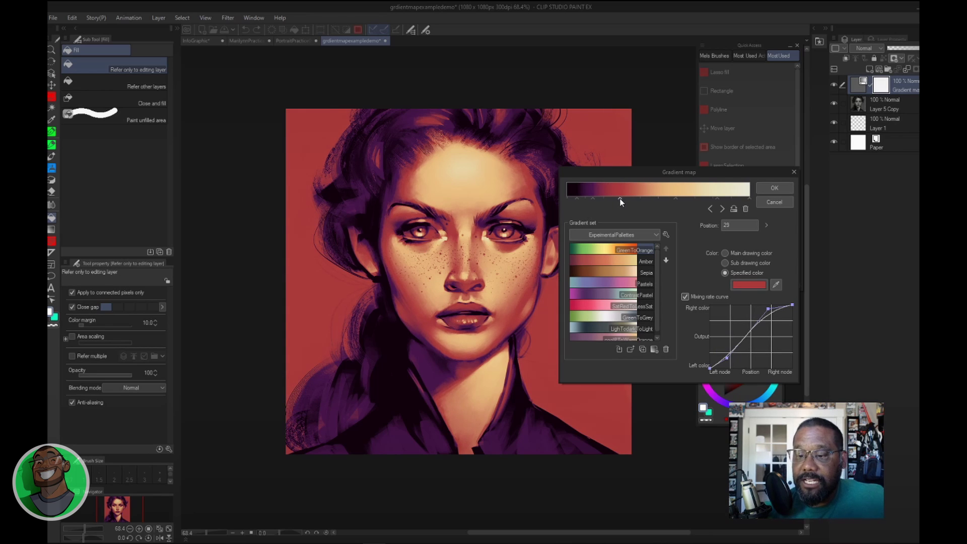
click(595, 199)
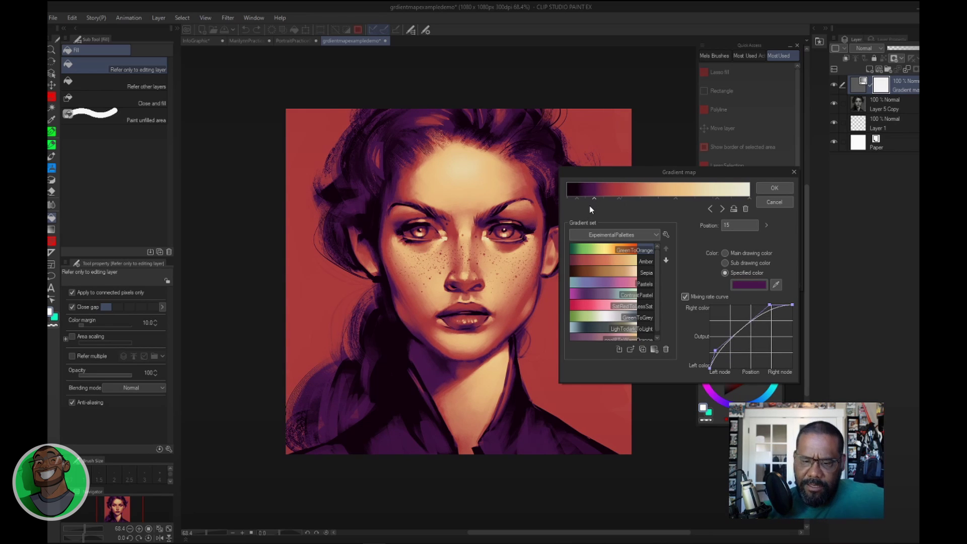
click(581, 199)
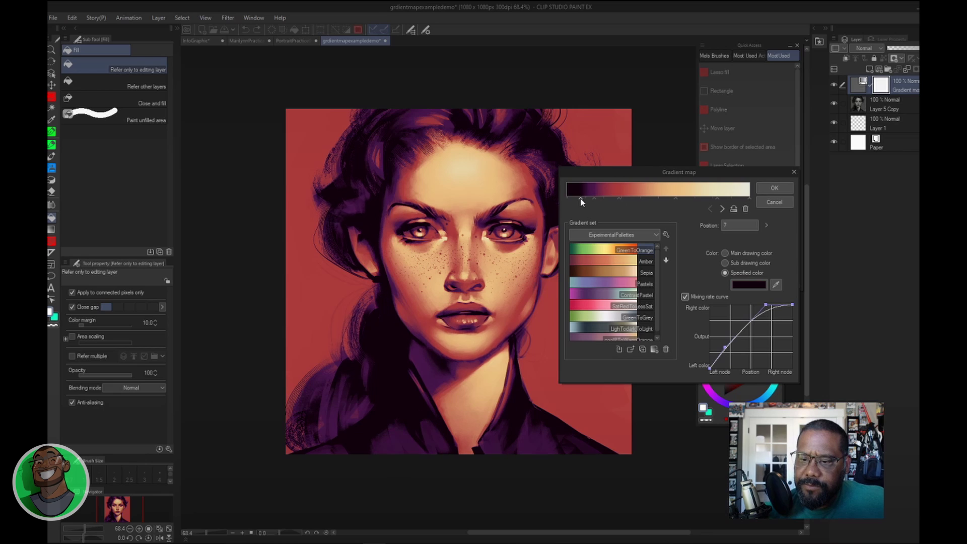
- Recolour the orange node a deeper golden orange with hue 38, saturation 63 and value 85, positioned at about 58
click(675, 198)
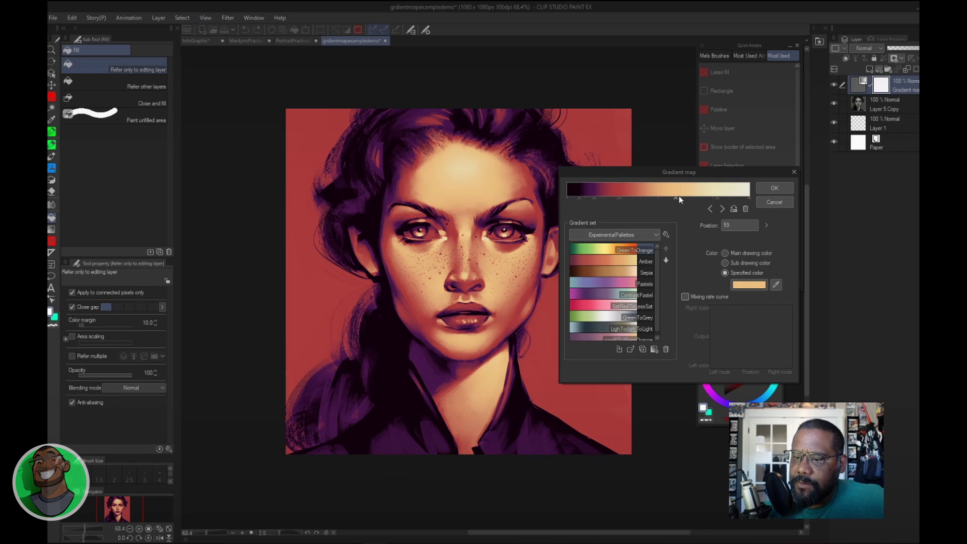
click(750, 285)
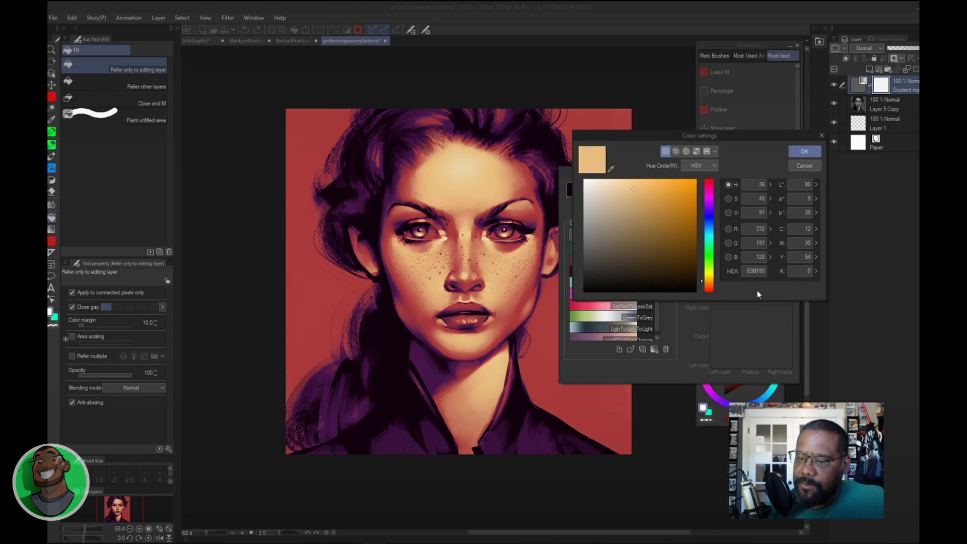
click(657, 187)
drag(657, 186, 651, 195)
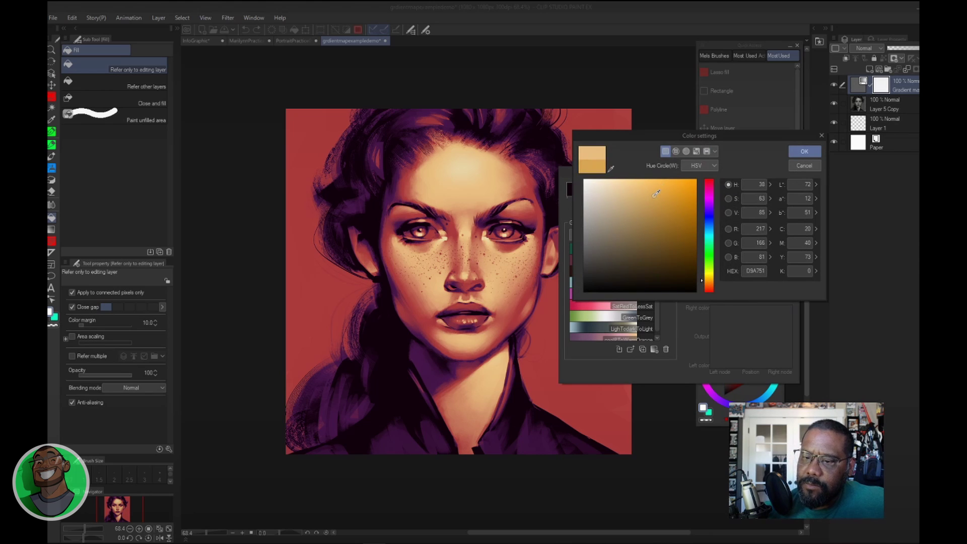
click(804, 151)
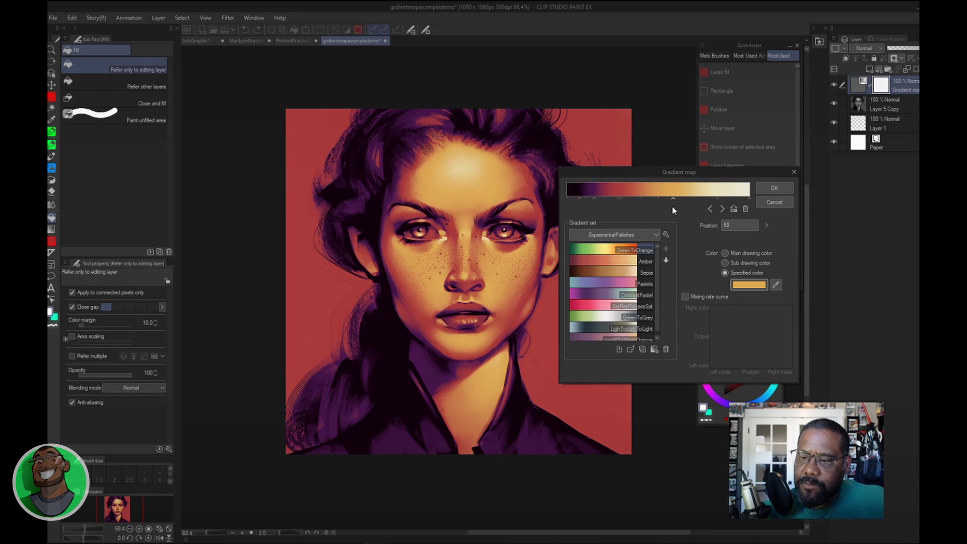
- Place the cream node at about position 80 and the lightest node at 98, and apply the gradient map
click(707, 199)
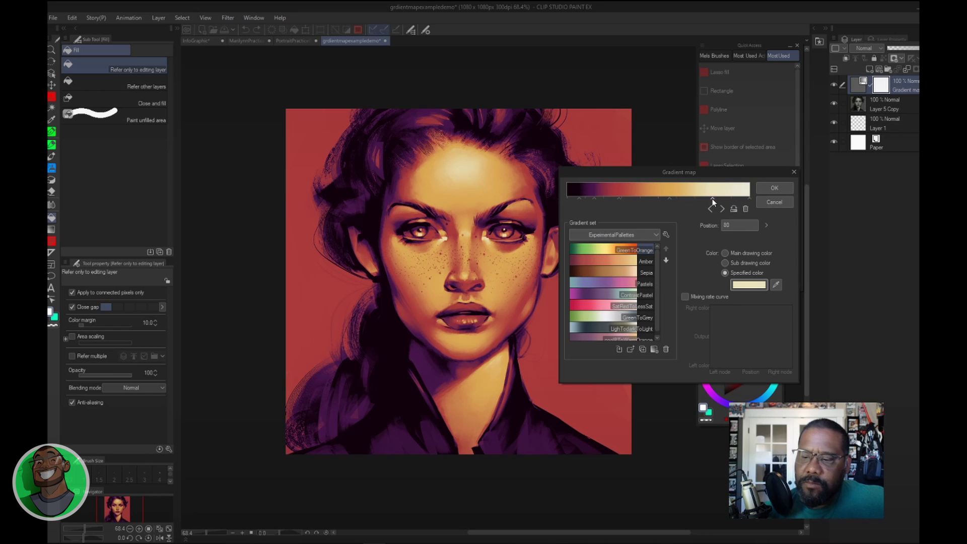
click(744, 199)
drag(744, 201, 745, 199)
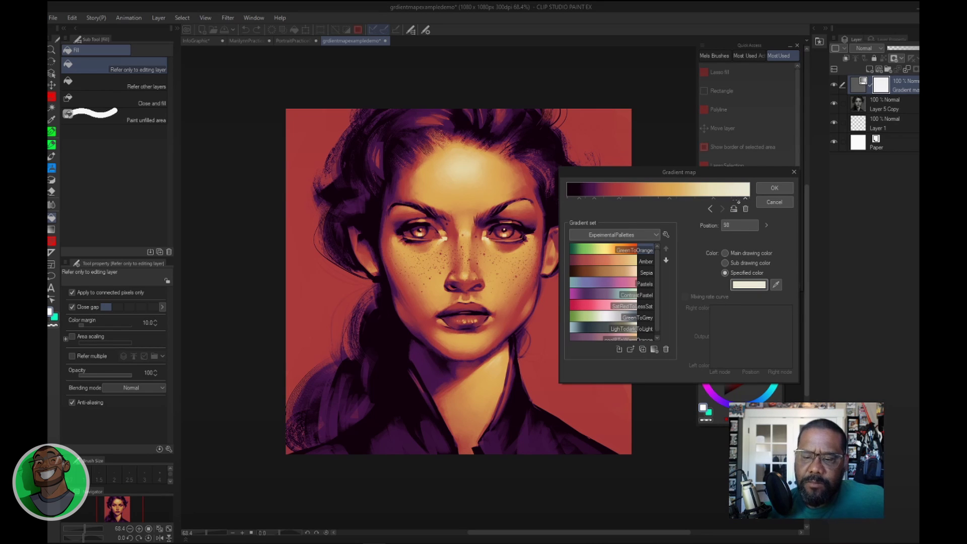
click(779, 189)
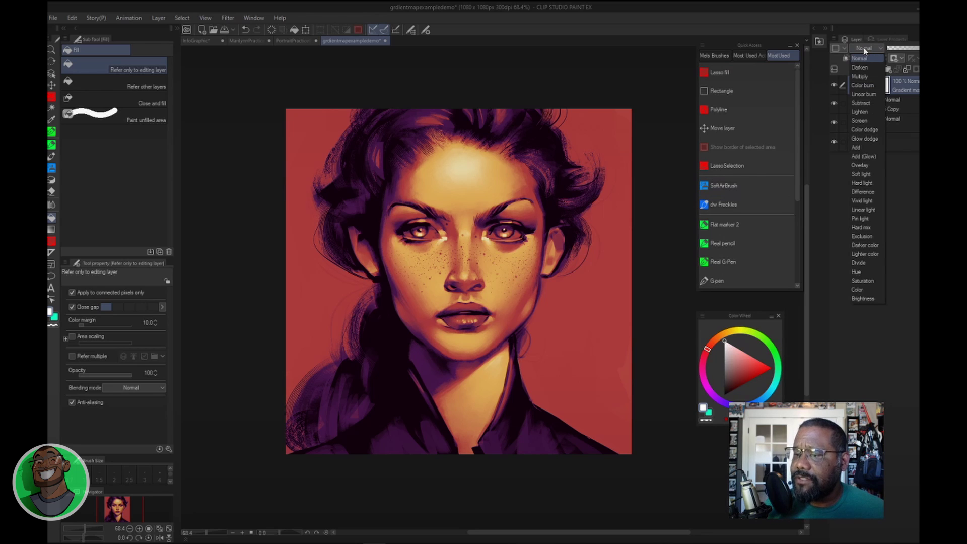
- Set the gradient map layer's blending mode to Color and invert its layer mask to black
click(862, 290)
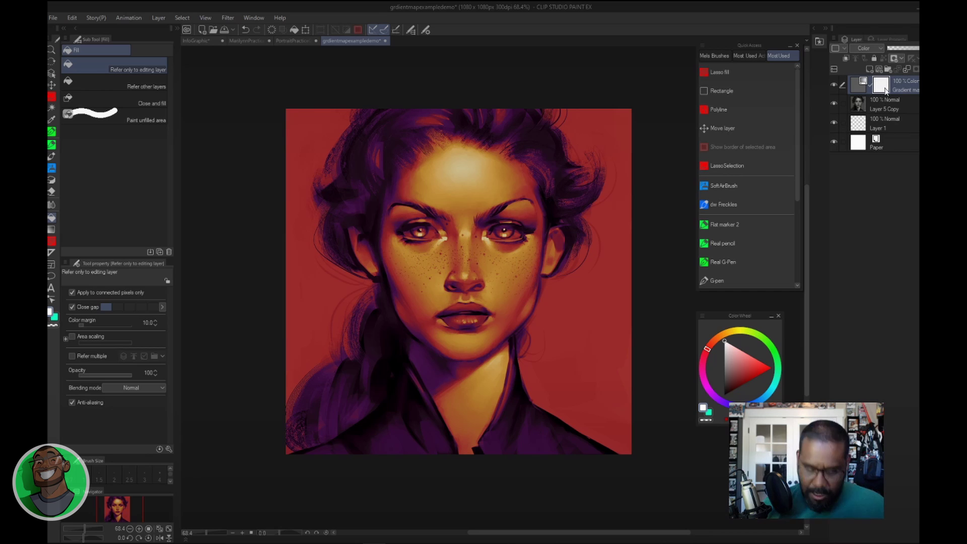
key(ctrl+i)
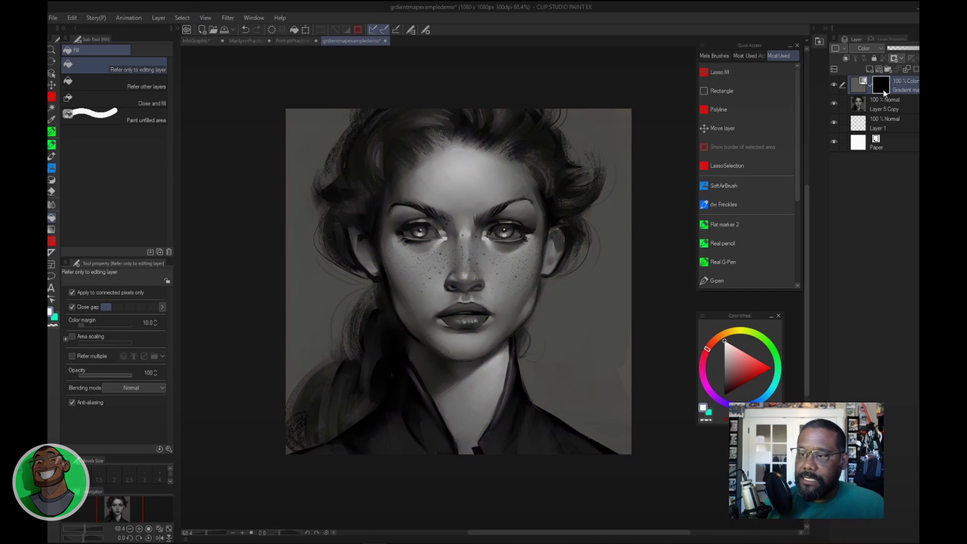
- Fill the face, ears and neck in the gradient map's mask with Lasso fill to reveal the colours on the skin
click(720, 72)
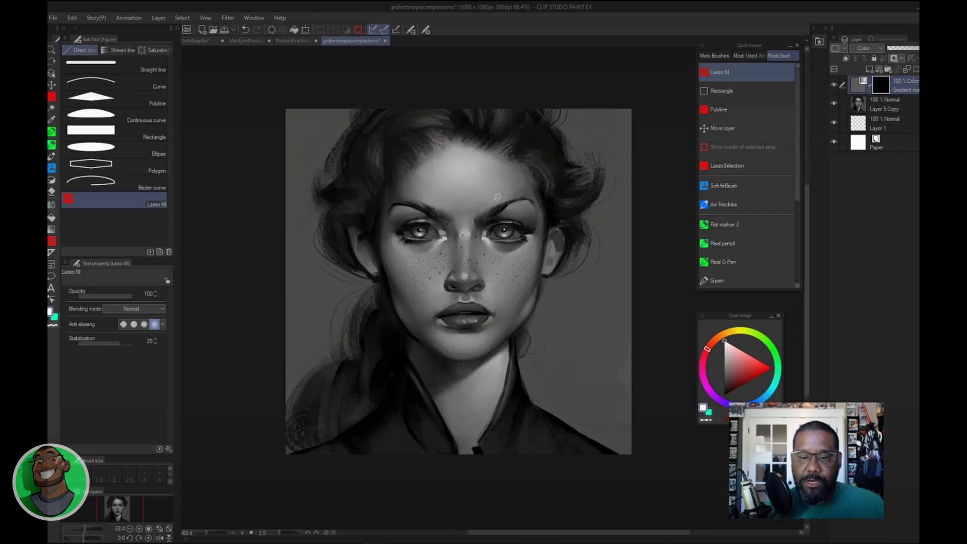
mouse_move(406, 185)
mouse_down()
mouse_move(388, 194)
mouse_move(382, 236)
mouse_move(433, 337)
mouse_move(416, 170)
mouse_up()
mouse_move(355, 225)
mouse_down()
mouse_move(381, 273)
mouse_move(355, 223)
mouse_move(360, 253)
mouse_move(376, 274)
mouse_move(382, 259)
mouse_move(358, 218)
mouse_up()
mouse_move(393, 284)
mouse_down()
mouse_move(424, 374)
mouse_move(470, 455)
mouse_move(494, 413)
mouse_move(513, 331)
mouse_move(563, 257)
mouse_move(566, 230)
mouse_move(556, 226)
mouse_move(544, 272)
mouse_move(400, 275)
mouse_up()
mouse_move(458, 218)
mouse_down()
mouse_move(550, 235)
mouse_move(534, 296)
mouse_move(504, 153)
mouse_move(472, 142)
mouse_move(415, 162)
mouse_move(422, 221)
mouse_up()
mouse_move(386, 188)
mouse_down()
mouse_move(450, 139)
mouse_move(495, 141)
mouse_move(532, 164)
mouse_move(544, 191)
mouse_move(543, 240)
mouse_up()
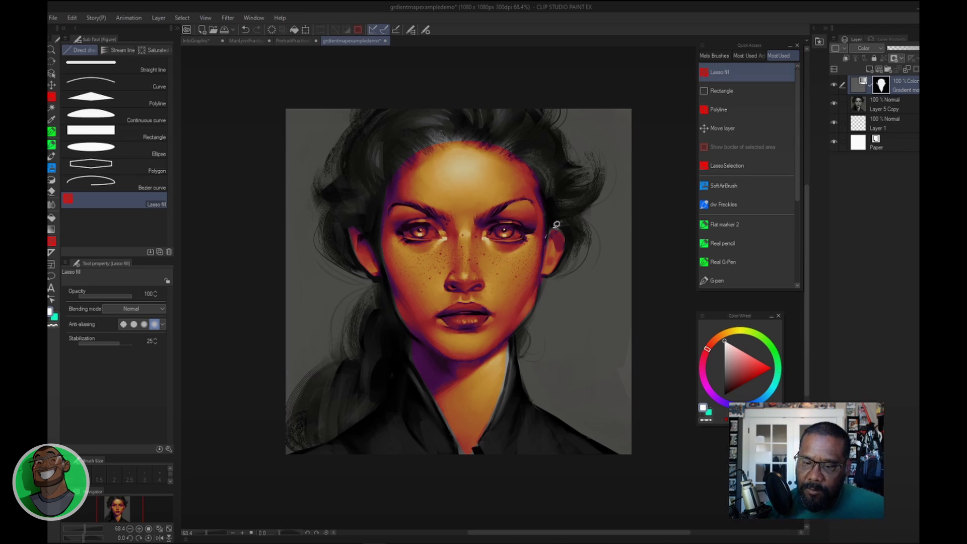
mouse_move(530, 317)
mouse_down()
mouse_move(476, 445)
mouse_move(511, 348)
mouse_move(416, 345)
mouse_move(466, 456)
mouse_move(500, 395)
mouse_up()
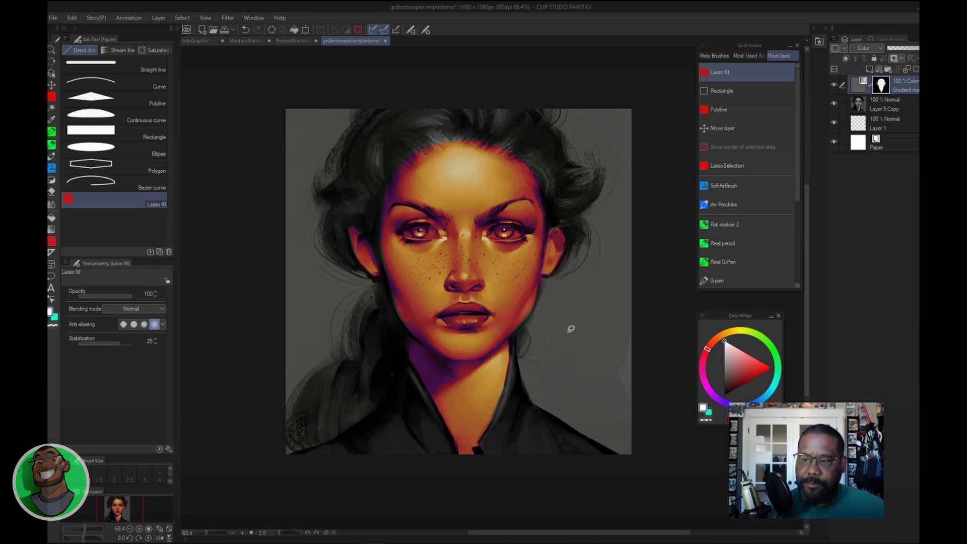
- Soften the mask's edge around the hairline with the SoftAirBrush at size 120, using the transparent colour
click(764, 184)
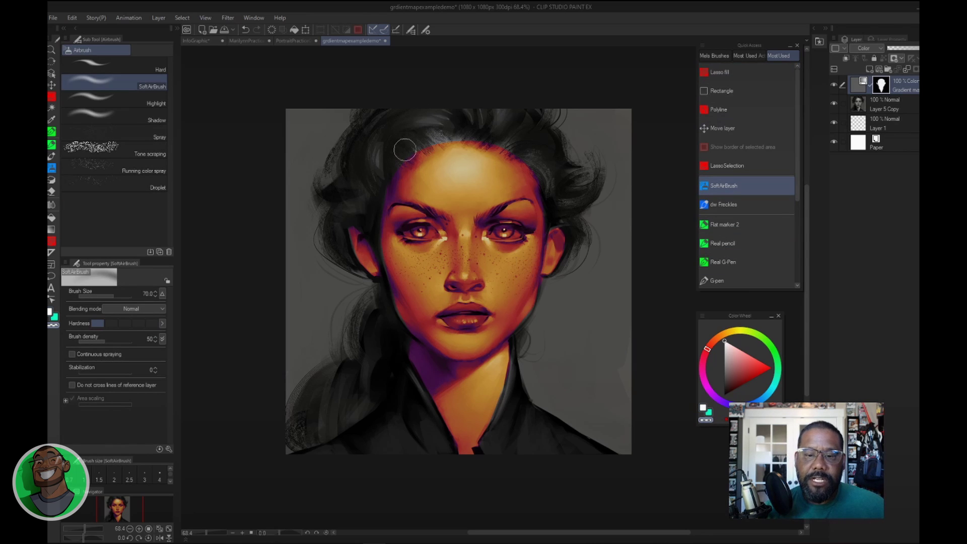
key(bracketright)
key(bracketright)
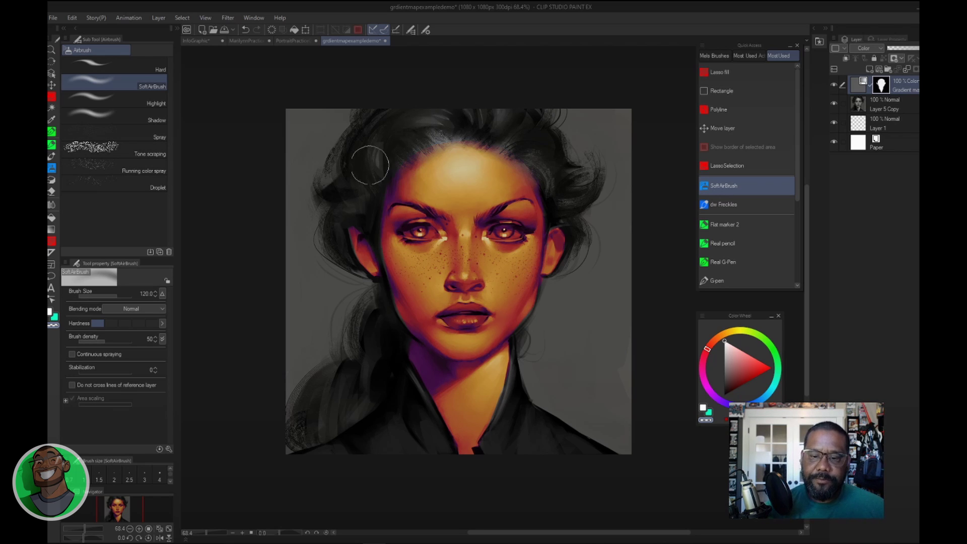
- Remove both eyes from the gradient map's mask with Lasso fill, and lower the layer's opacity to 41%
click(723, 73)
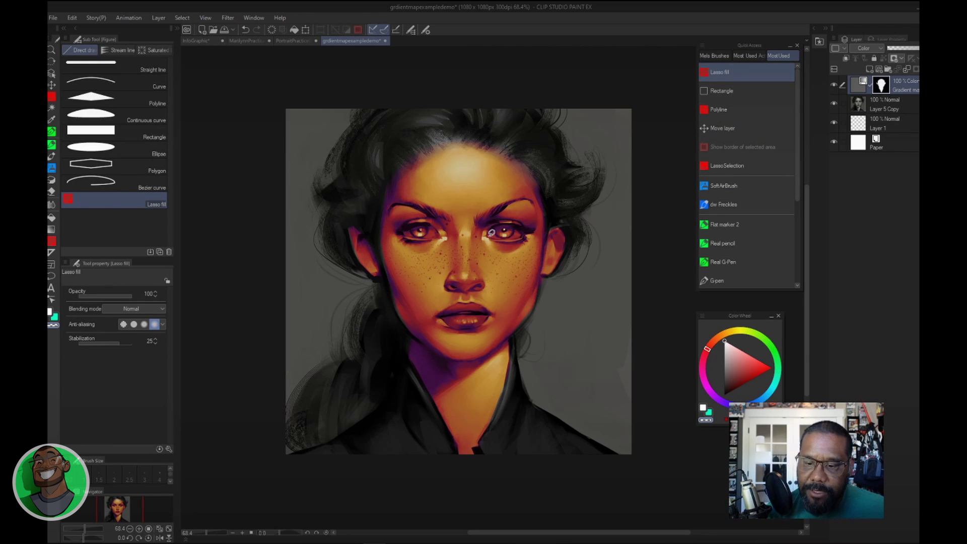
mouse_move(490, 232)
mouse_down()
mouse_move(516, 224)
mouse_move(526, 234)
mouse_move(490, 237)
mouse_move(432, 221)
mouse_move(403, 229)
mouse_move(437, 231)
mouse_up()
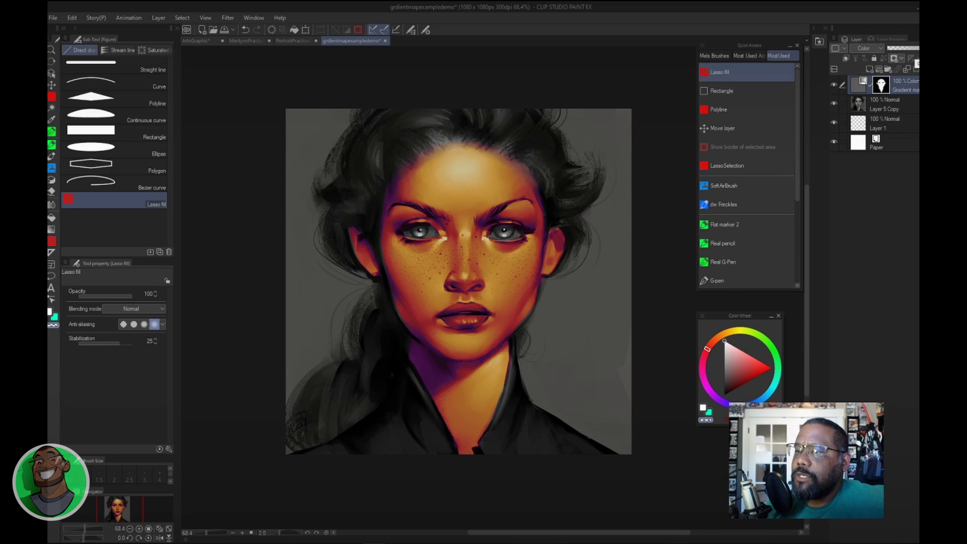
drag(917, 48, 912, 50)
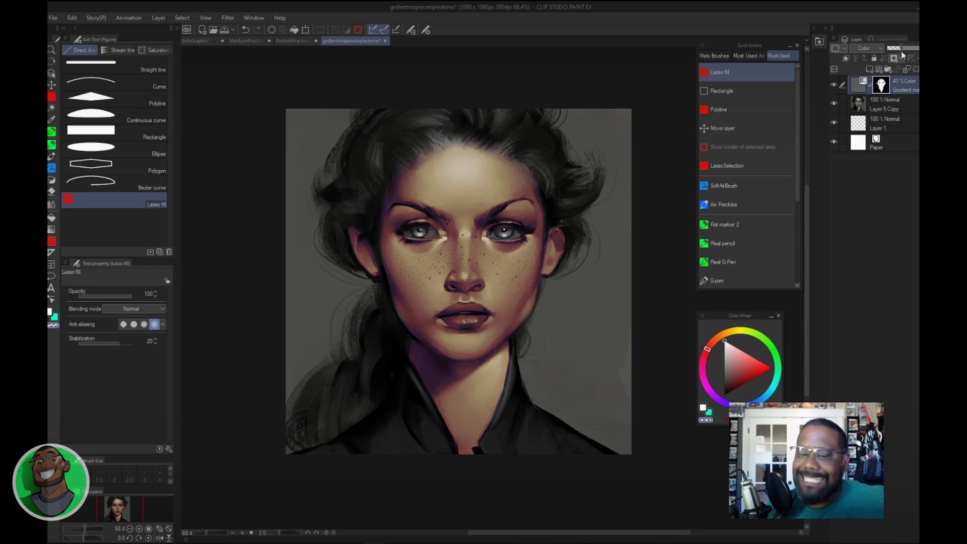
- Set the gradient map layer's opacity to 53%
drag(905, 52, 902, 52)
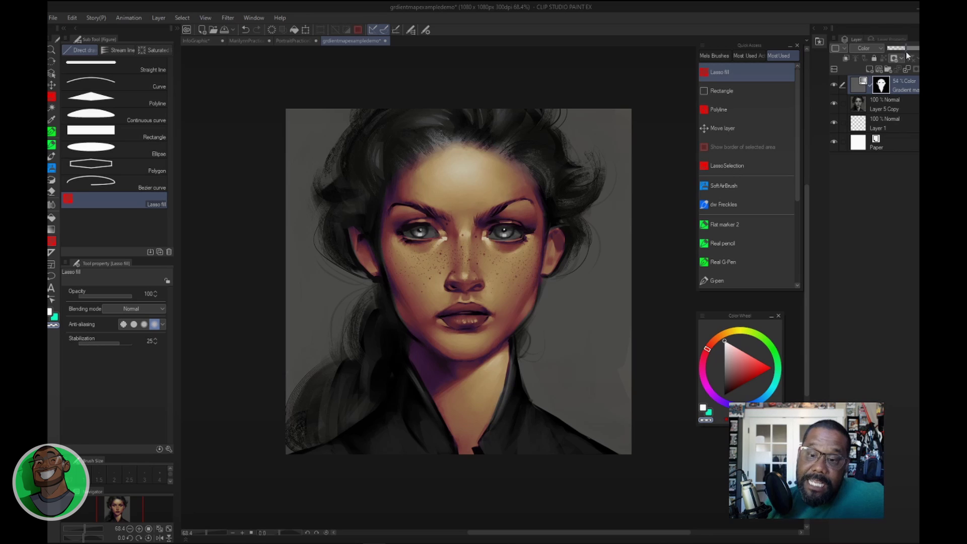
drag(905, 51, 906, 51)
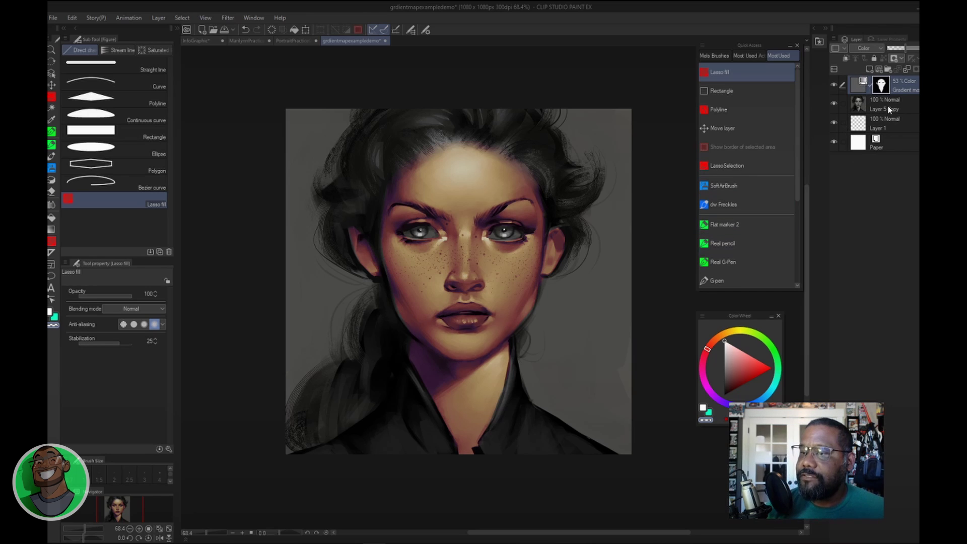
click(72, 18)
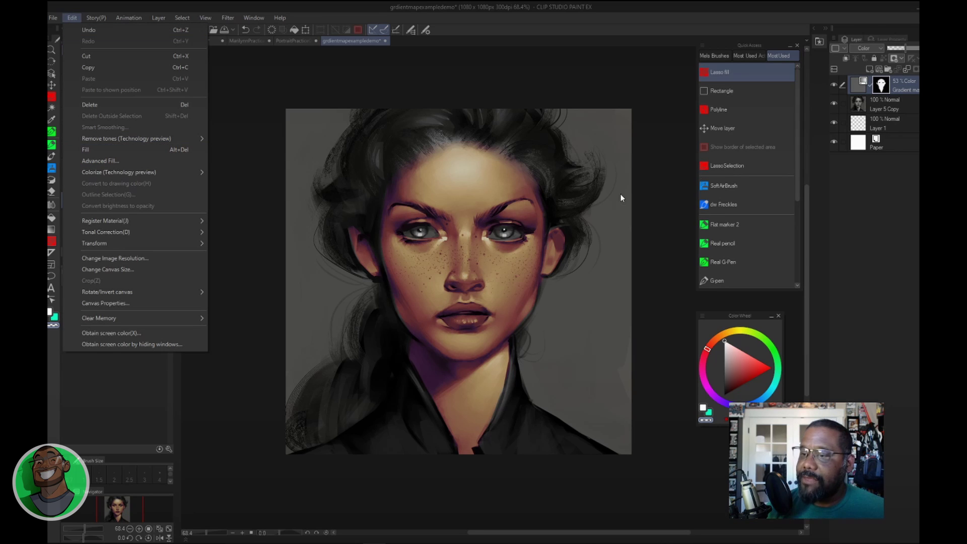
click(738, 75)
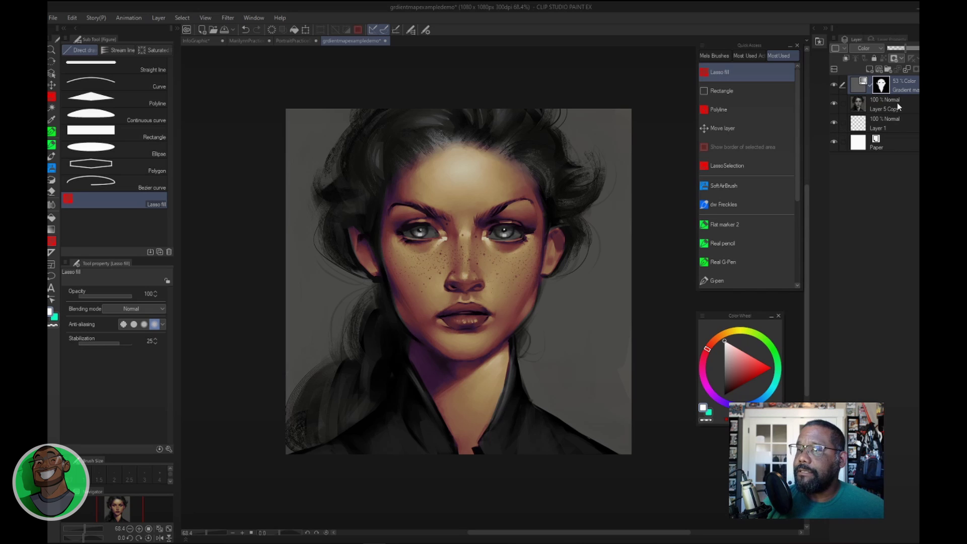
- Duplicate the greyscale portrait layer, Layer 5 Copy, and place the duplicate above the gradient map layer
drag(897, 107, 870, 70)
drag(915, 103, 916, 81)
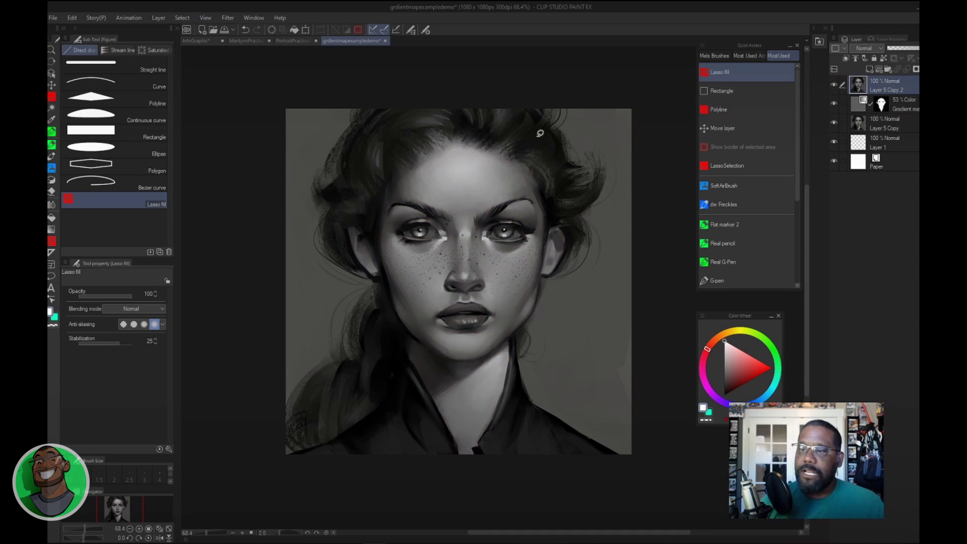
- Open the Gradient map tonal correction for the duplicated portrait and preview the Thermography and GreenToOrange gradients
click(73, 18)
mouse_move(104, 236)
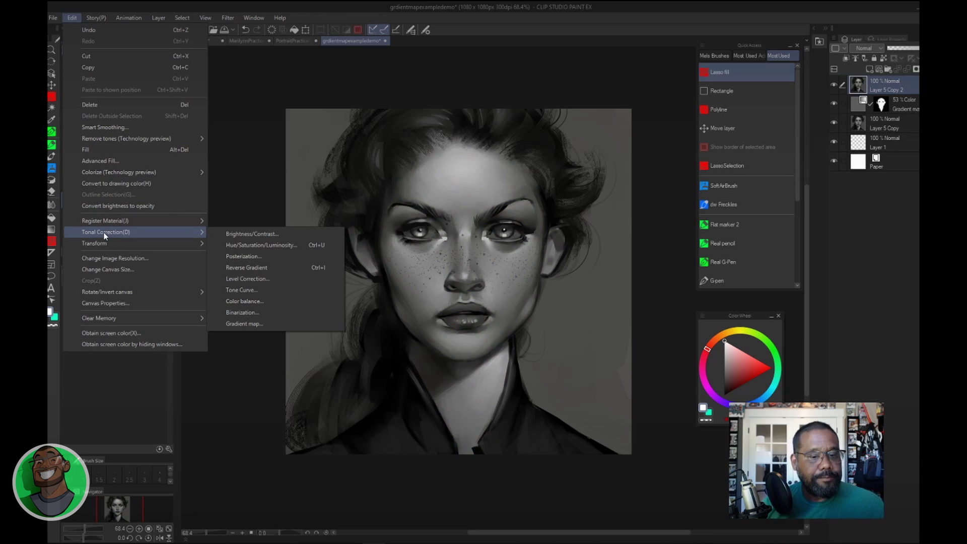
click(255, 325)
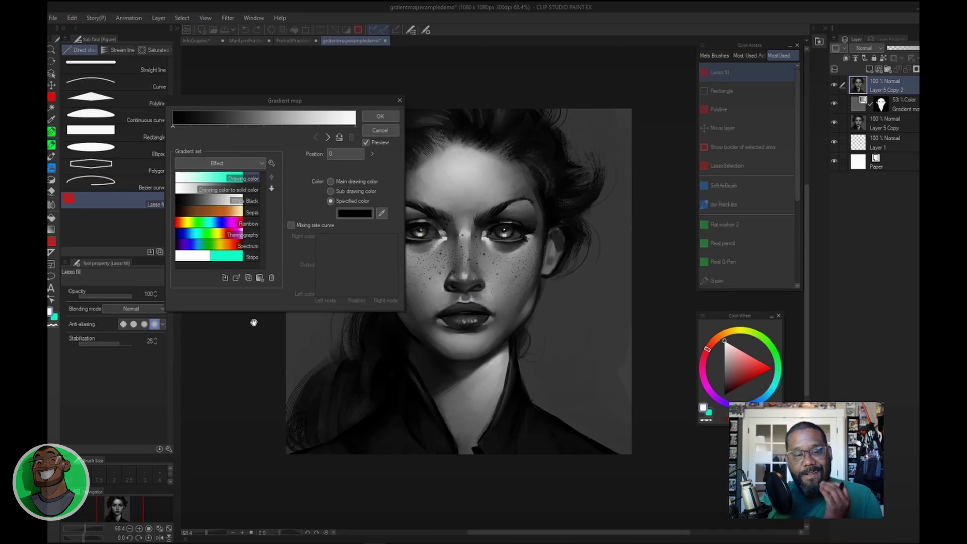
click(215, 234)
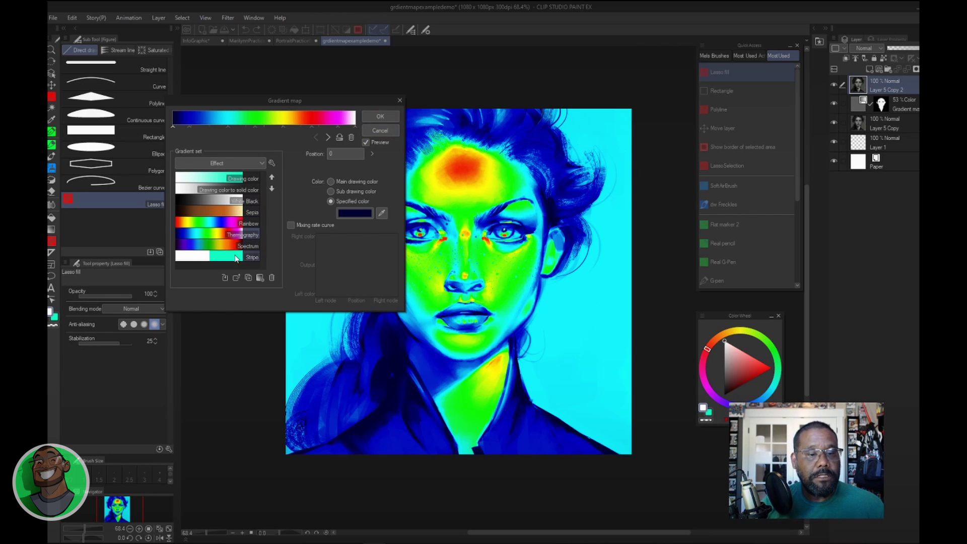
click(243, 164)
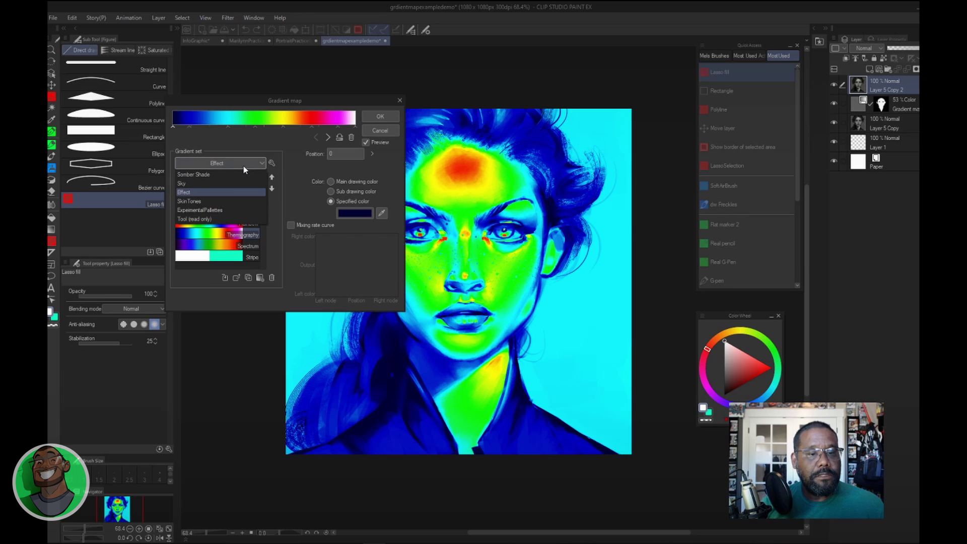
click(231, 210)
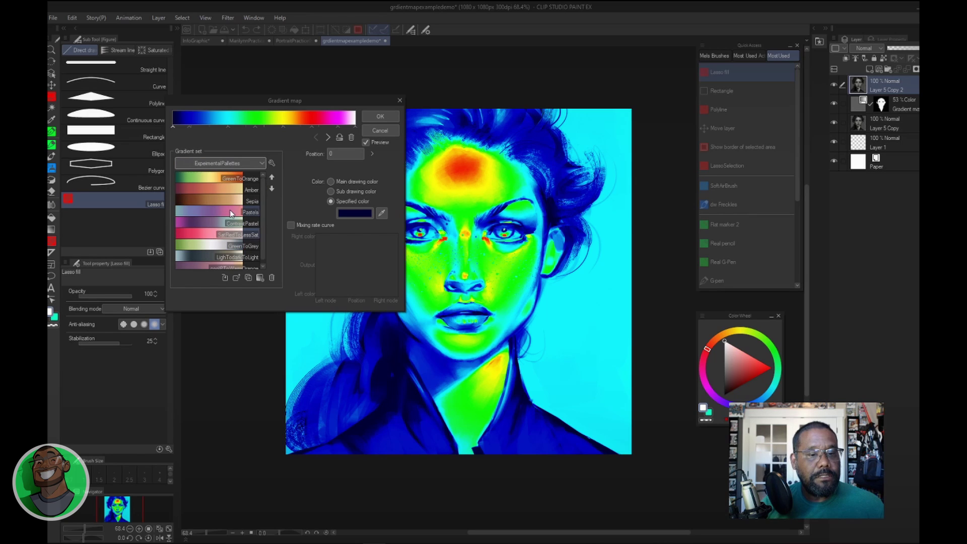
click(210, 180)
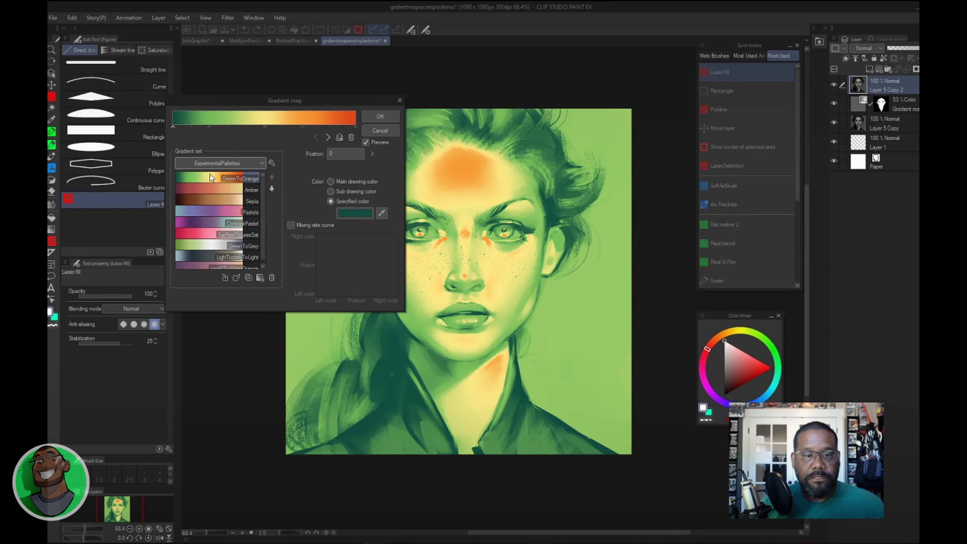
- Apply the Spectrum gradient from the Effect gradient set to the duplicated portrait layer
click(215, 164)
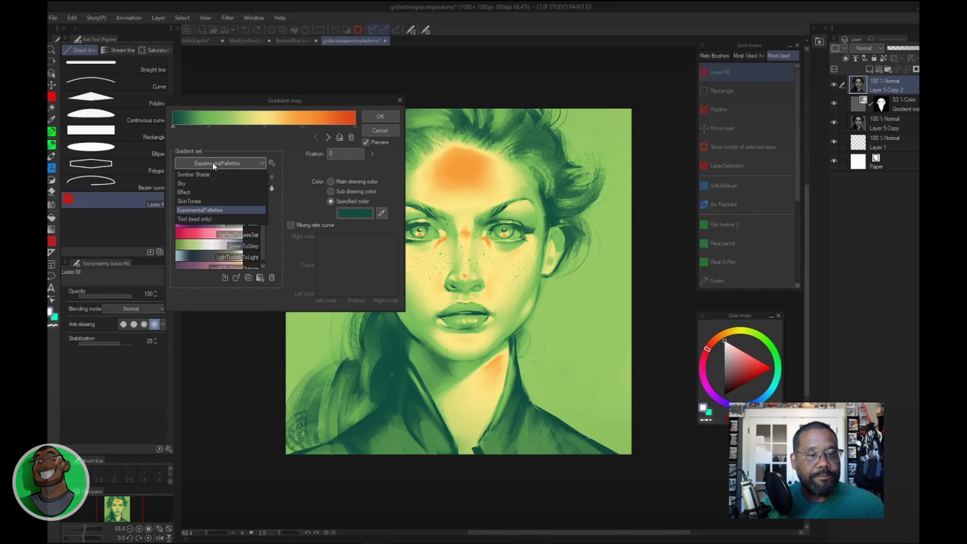
click(206, 192)
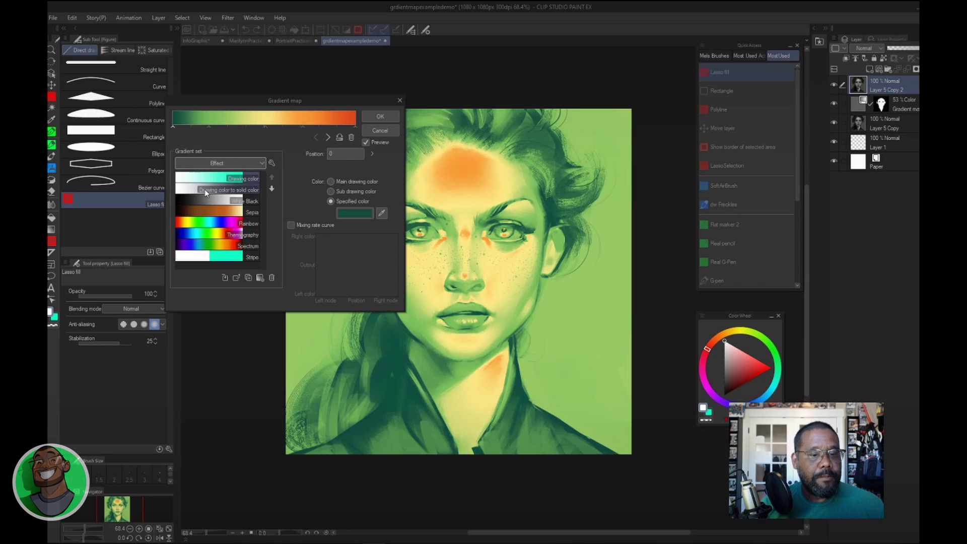
click(210, 247)
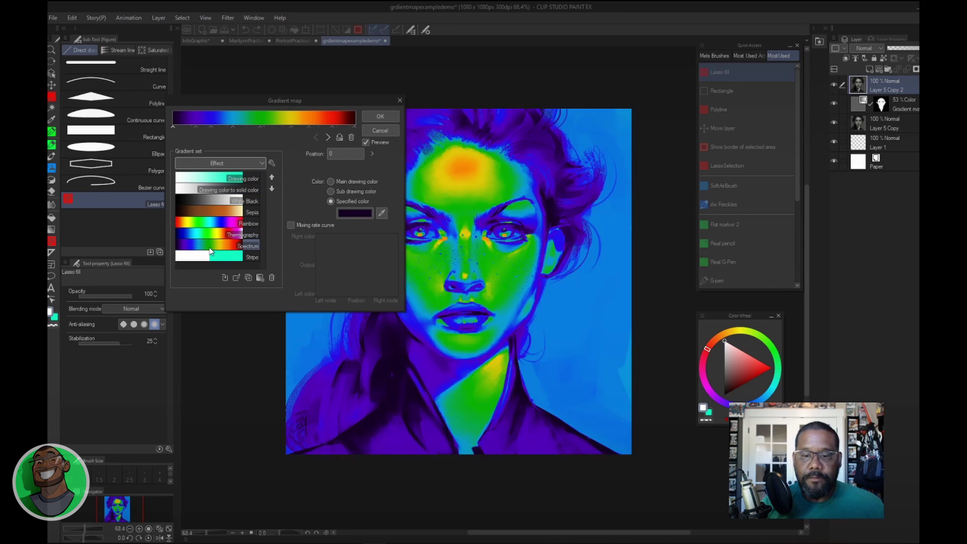
click(380, 117)
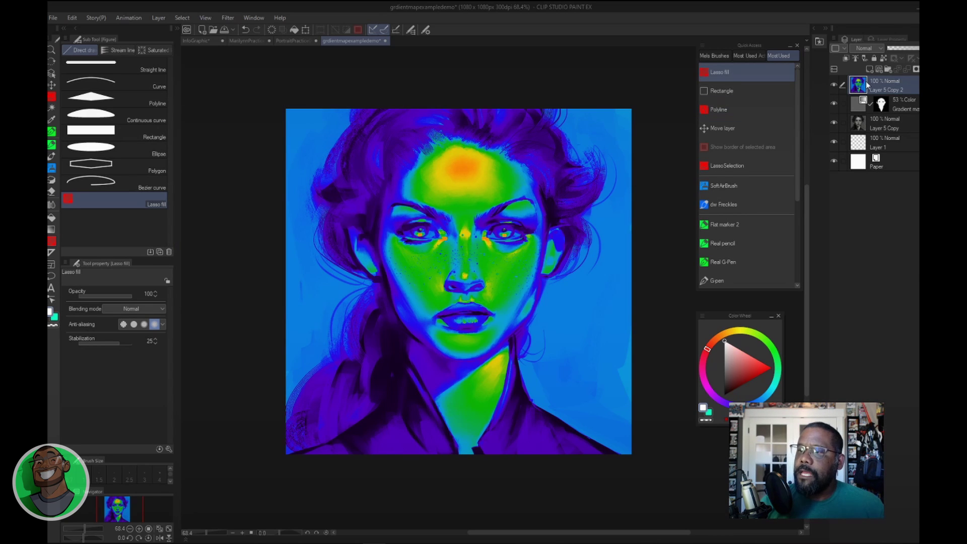
- Set the Spectrum-coloured layer's blending mode to Overlay and lower its opacity to 12%
click(864, 47)
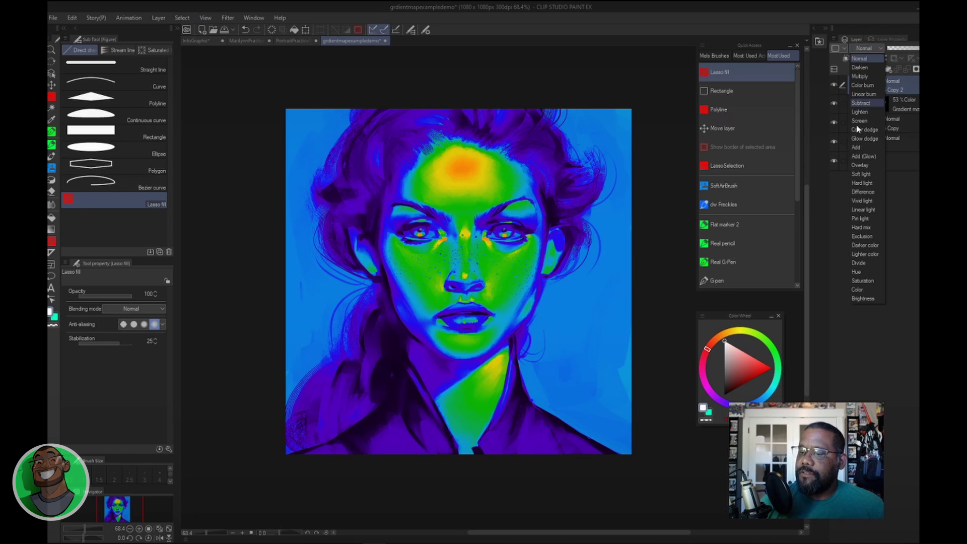
click(859, 166)
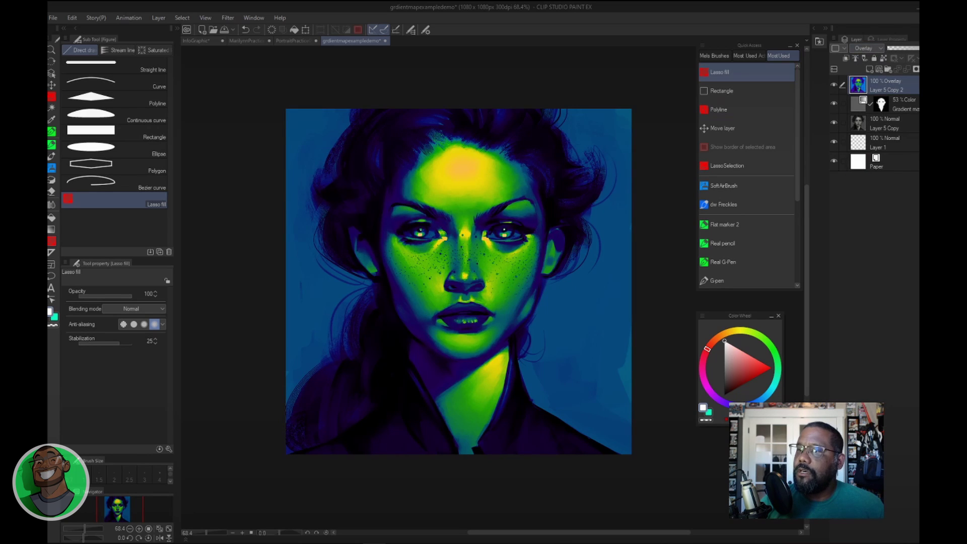
drag(916, 49, 889, 50)
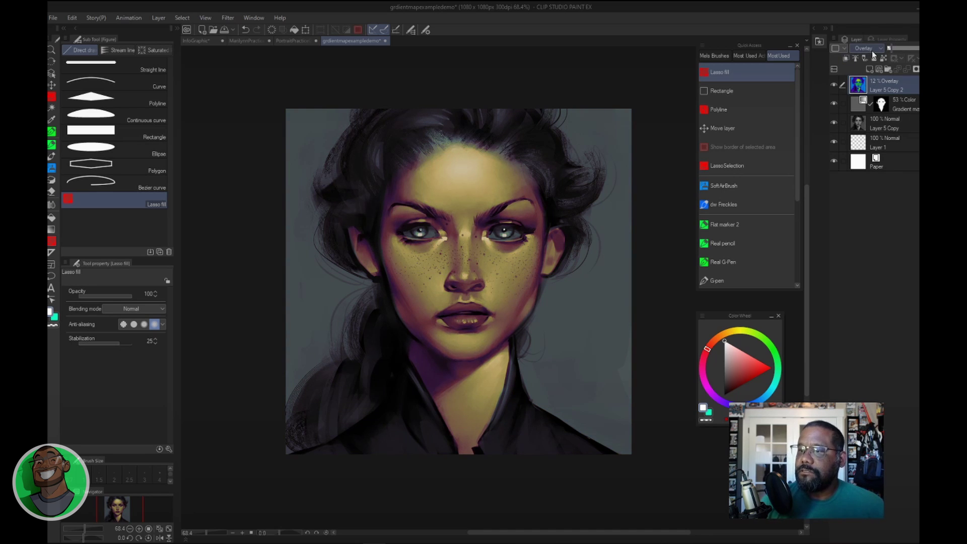
- Try Multiply on the Spectrum-coloured layer, settle on Color blending, and compare the portrait with the layer hidden and shown
click(872, 51)
click(868, 76)
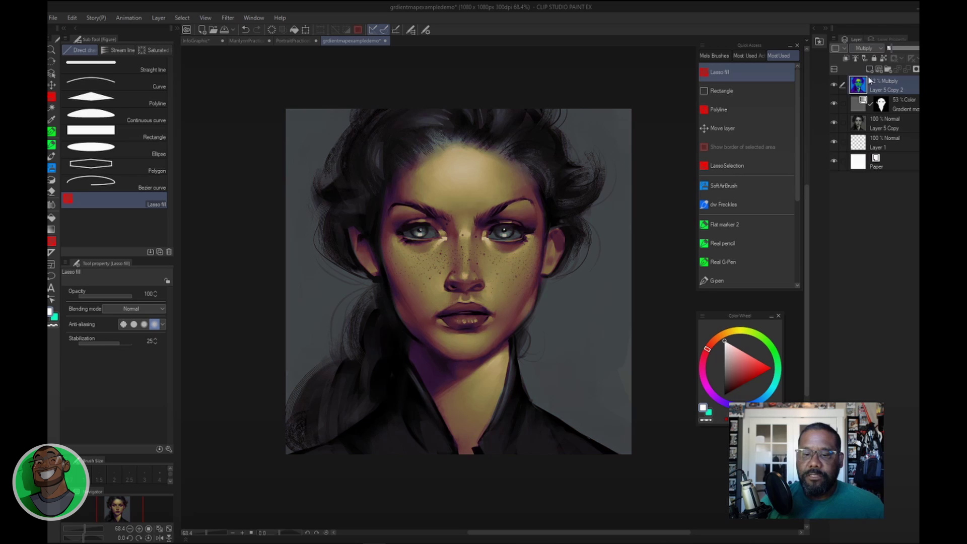
click(870, 48)
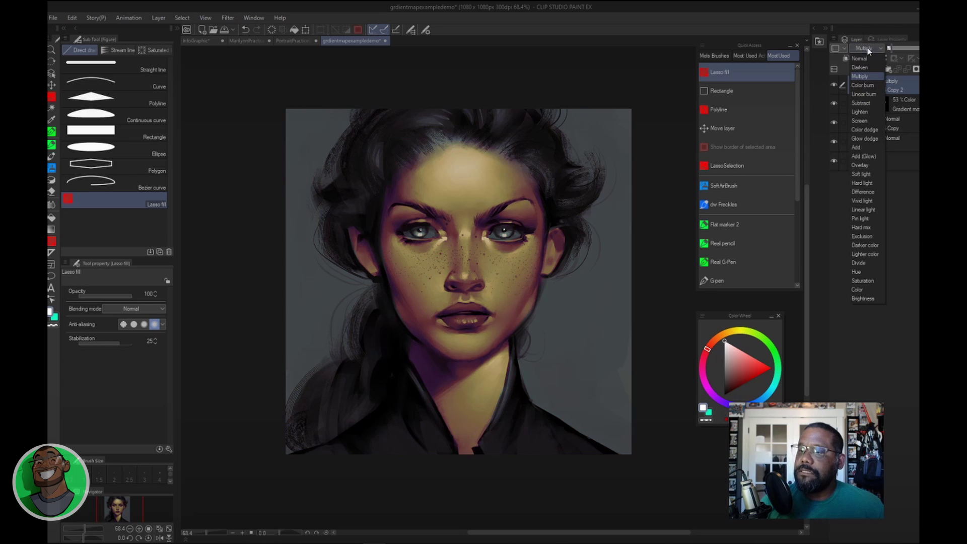
click(858, 290)
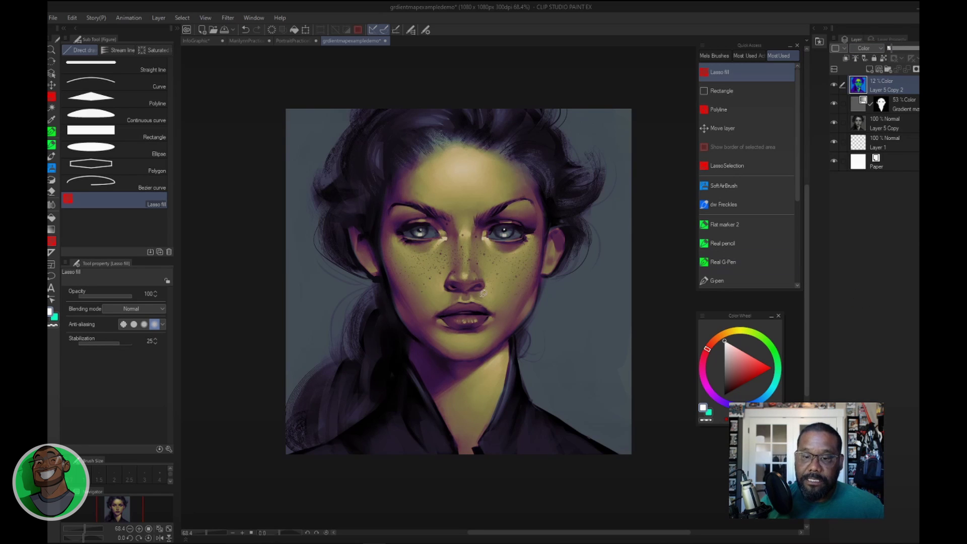
click(833, 86)
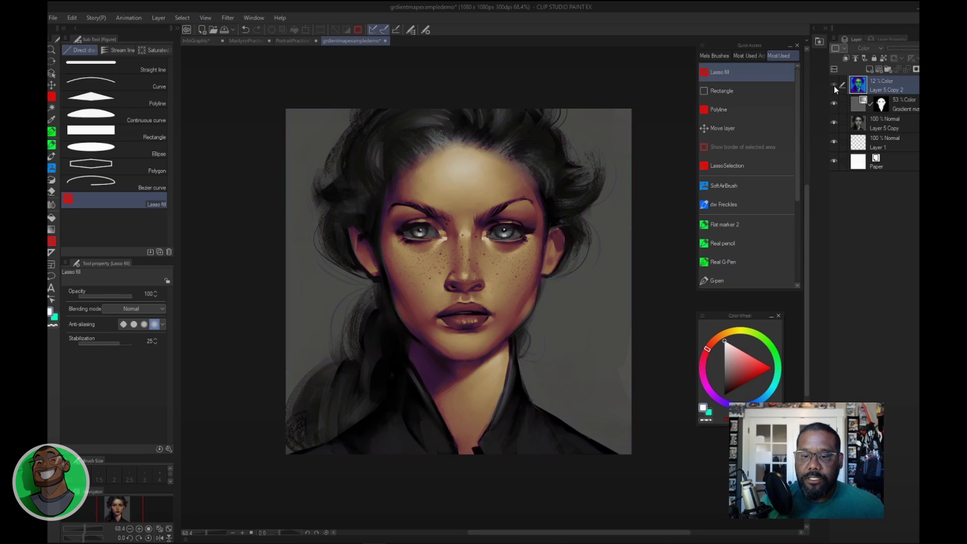
click(833, 85)
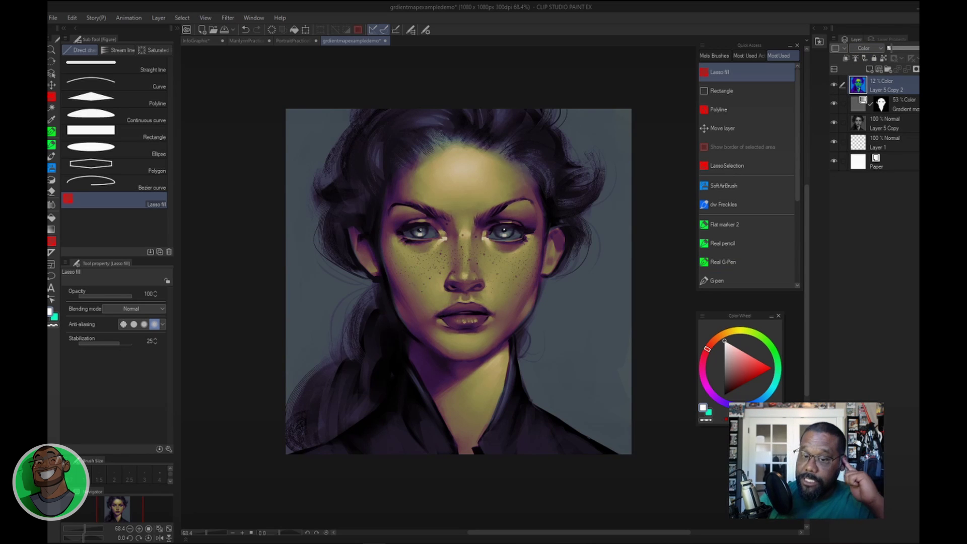
- Load the gradient map's mask as a selection, invert it, delete the Spectrum colours outside the skin, and deselect
ctrl+click(883, 105)
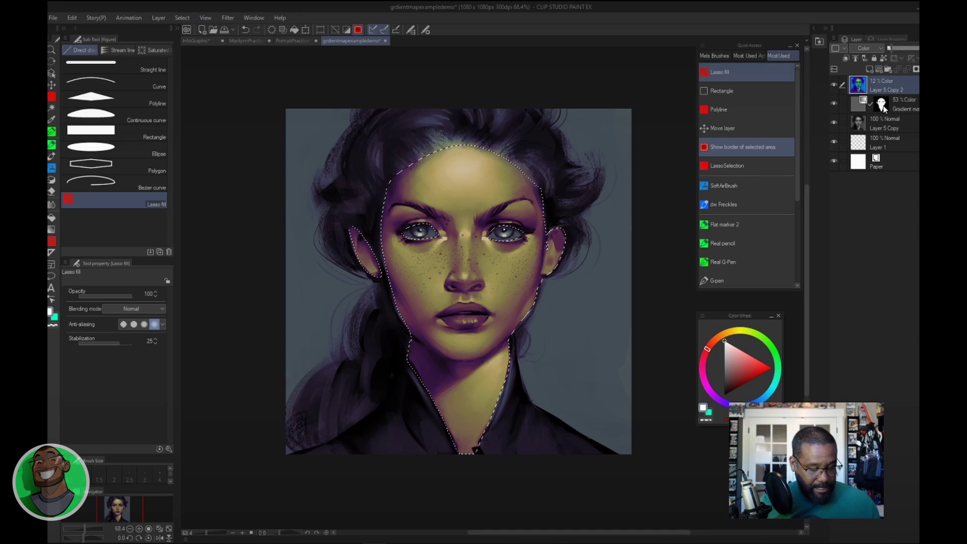
key(ctrl+shift+i)
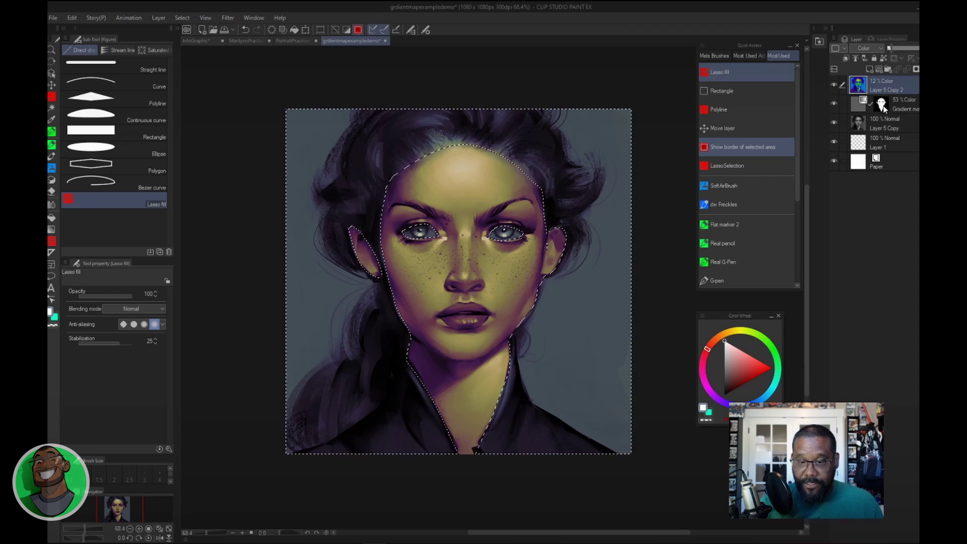
key(Delete)
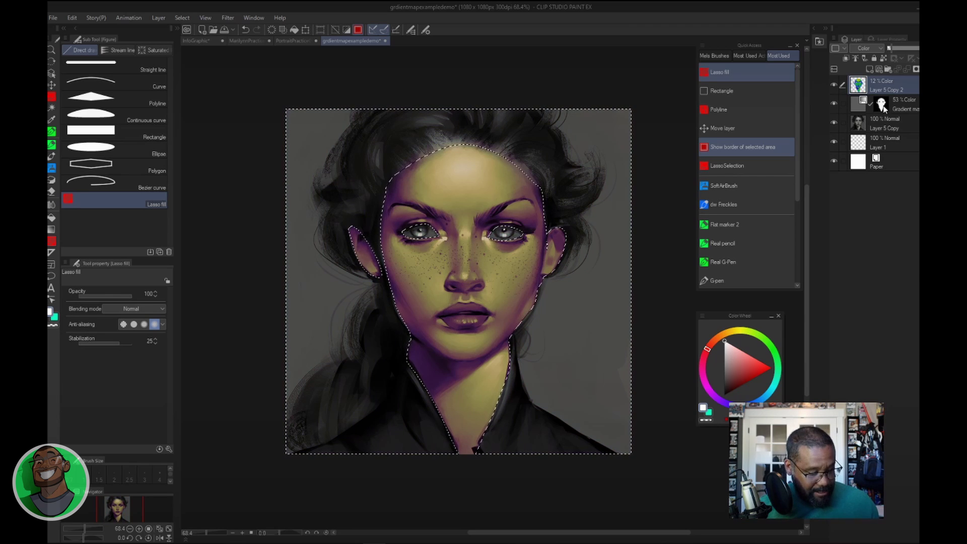
key(ctrl+d)
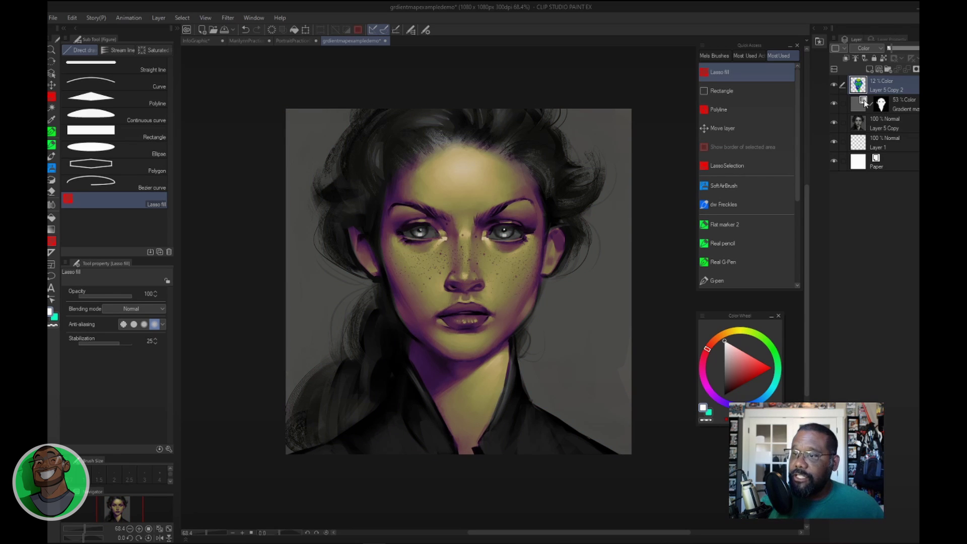
- Compare the skin colours with the Spectrum-coloured layer hidden and shown
click(834, 85)
click(834, 86)
click(834, 86)
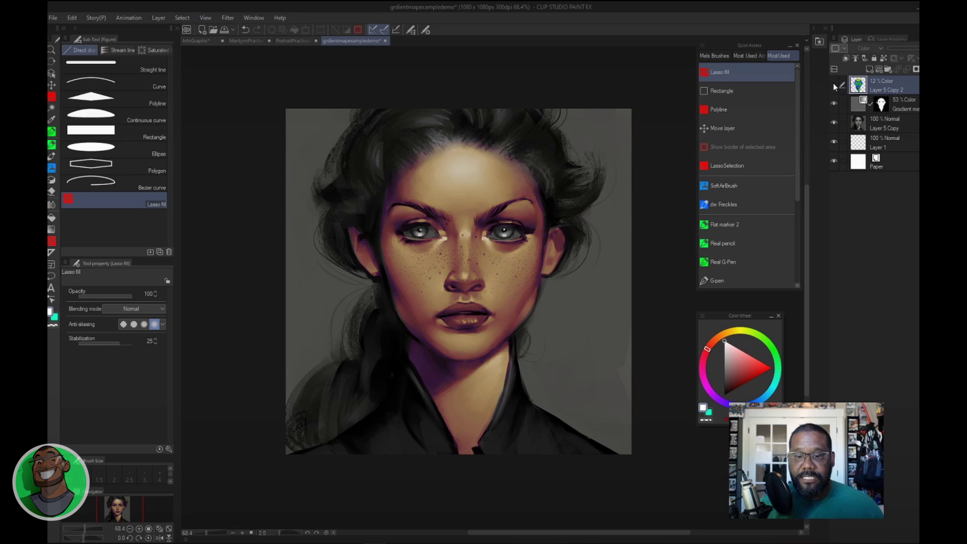
click(834, 86)
click(834, 85)
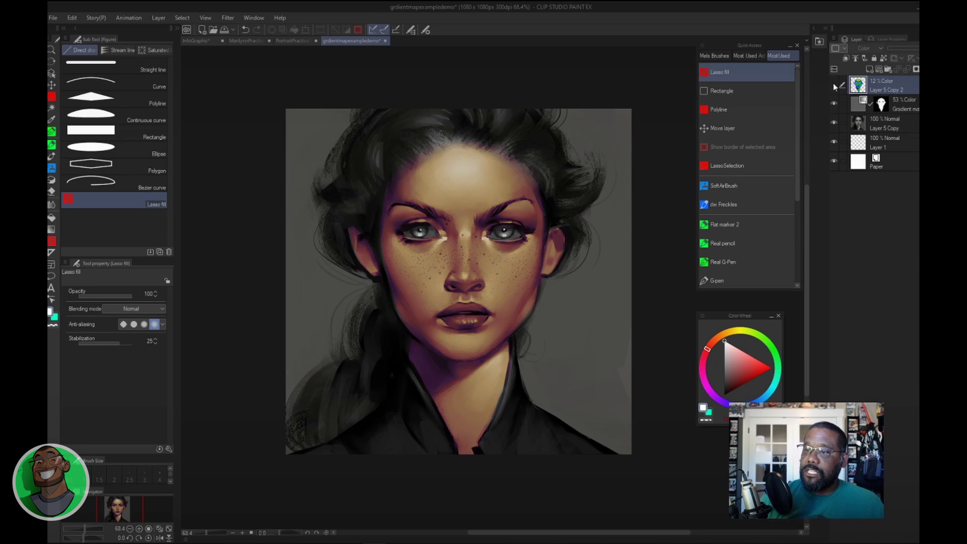
click(834, 86)
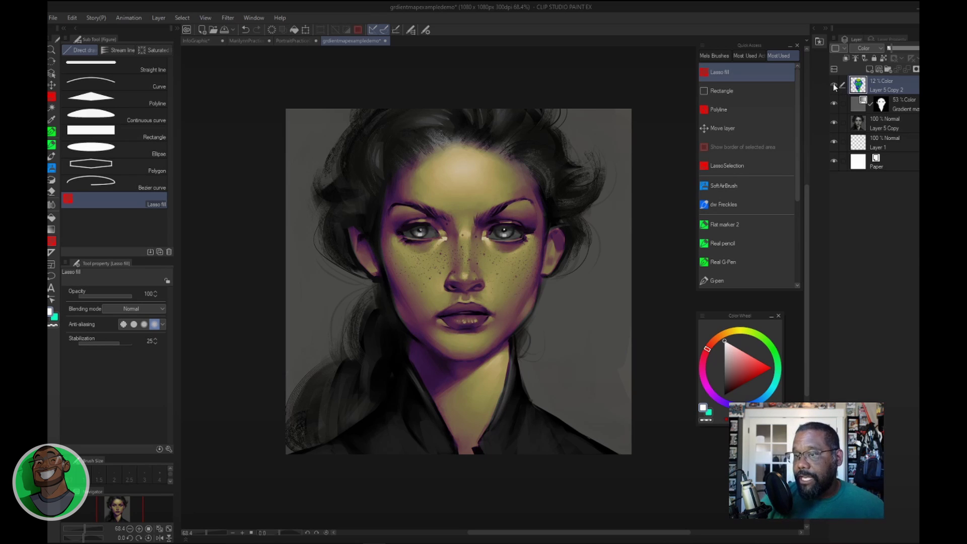
click(834, 85)
click(833, 85)
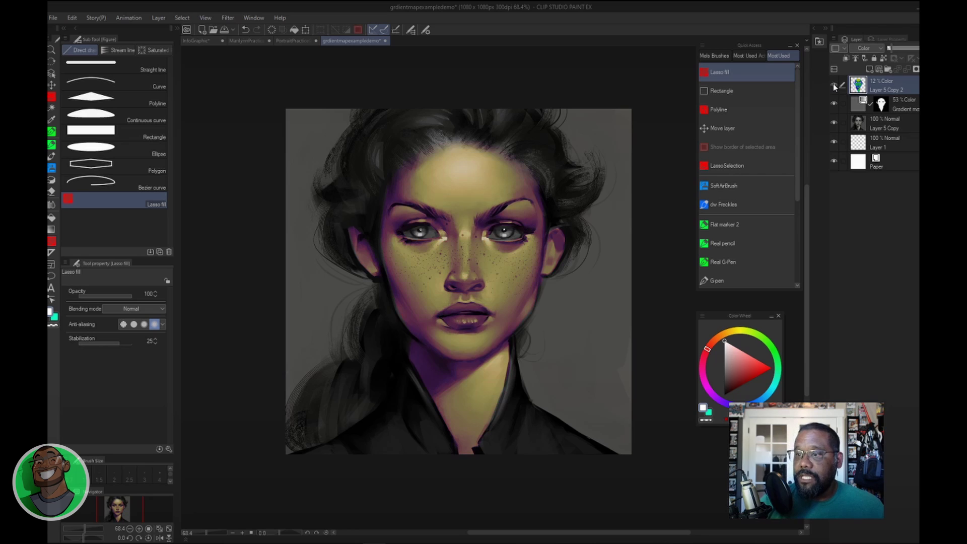